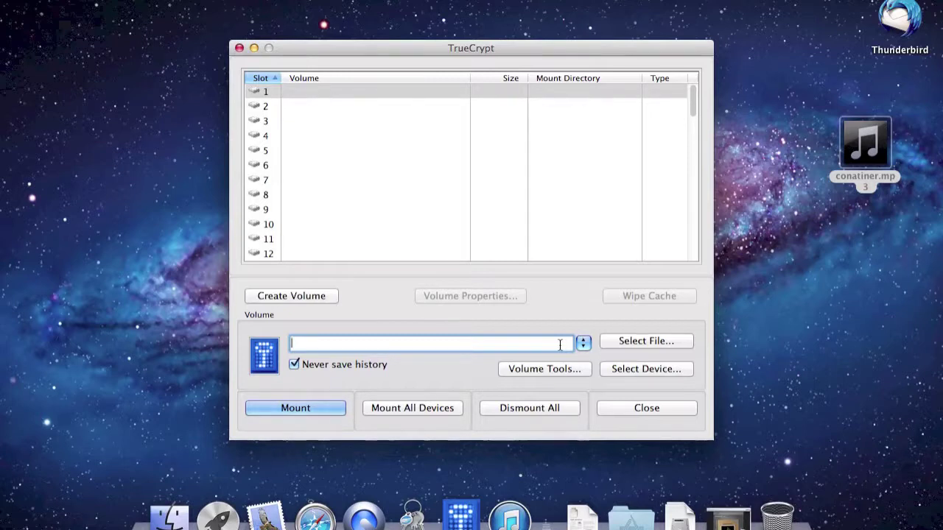
- Select slot 1 and start a standard TrueCrypt volume within a partition
{"action": "left_click", "coordinate": [424, 252]}
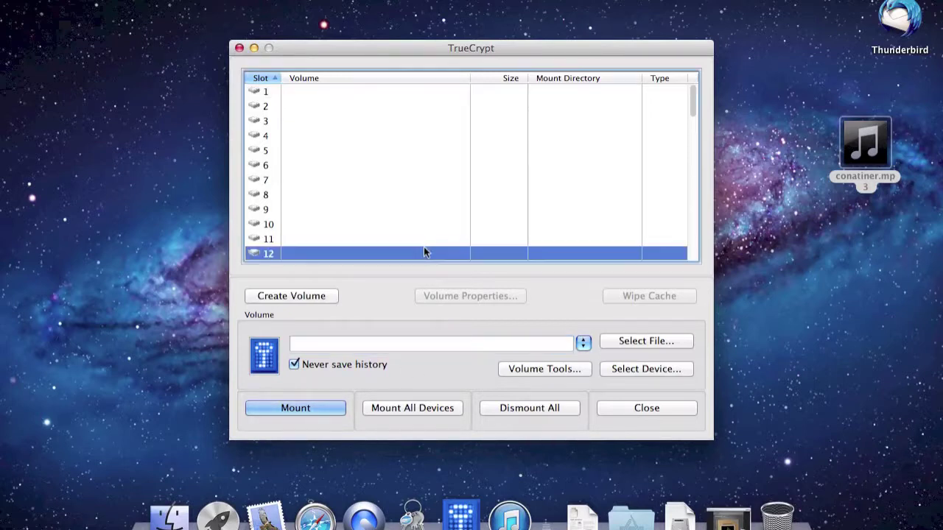
{"action": "left_click", "coordinate": [374, 91]}
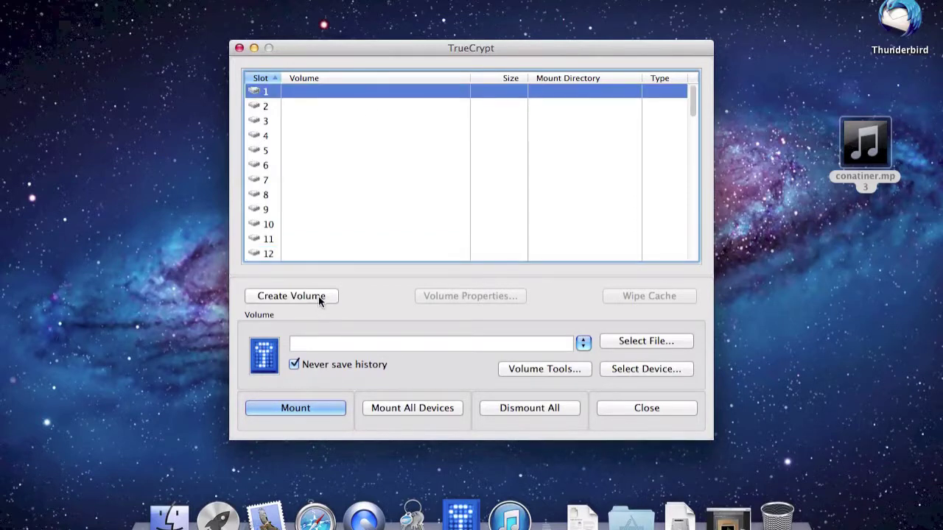
{"action": "left_click", "coordinate": [318, 296]}
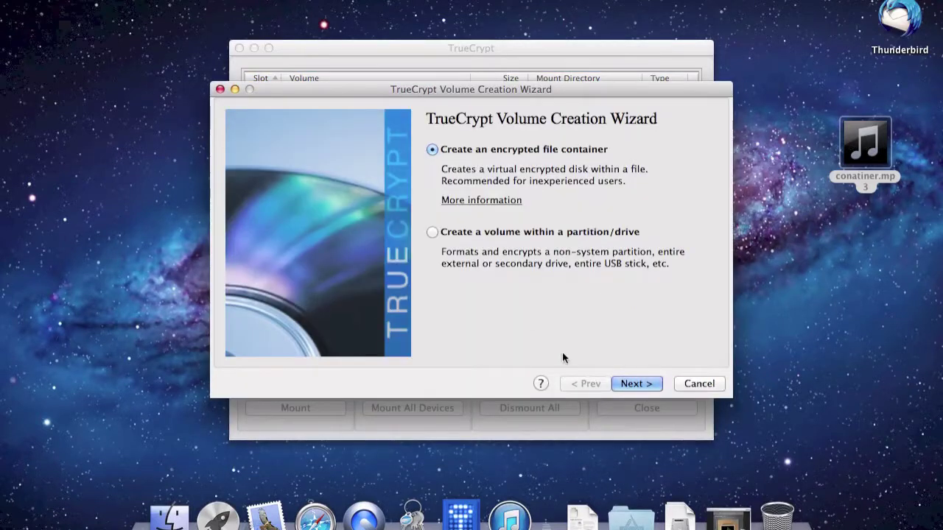
{"action": "left_click", "coordinate": [549, 234]}
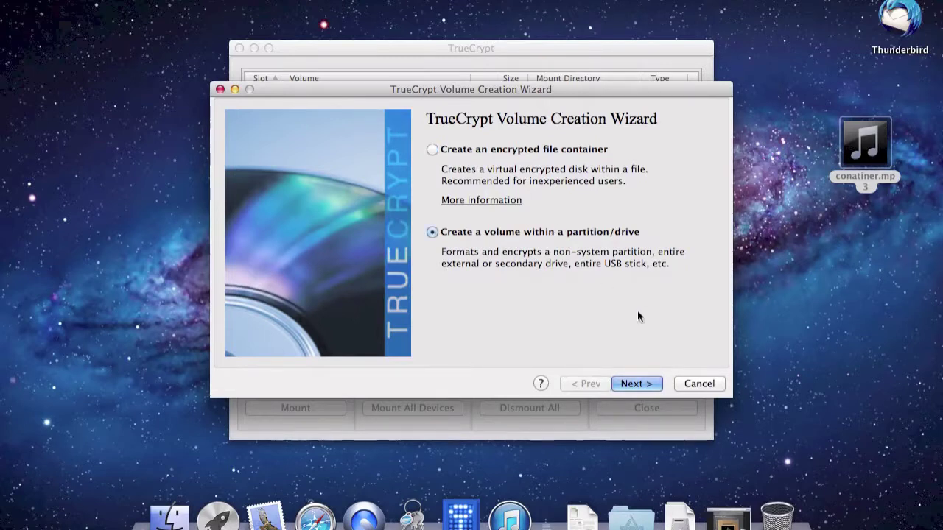
{"action": "left_click", "coordinate": [635, 385]}
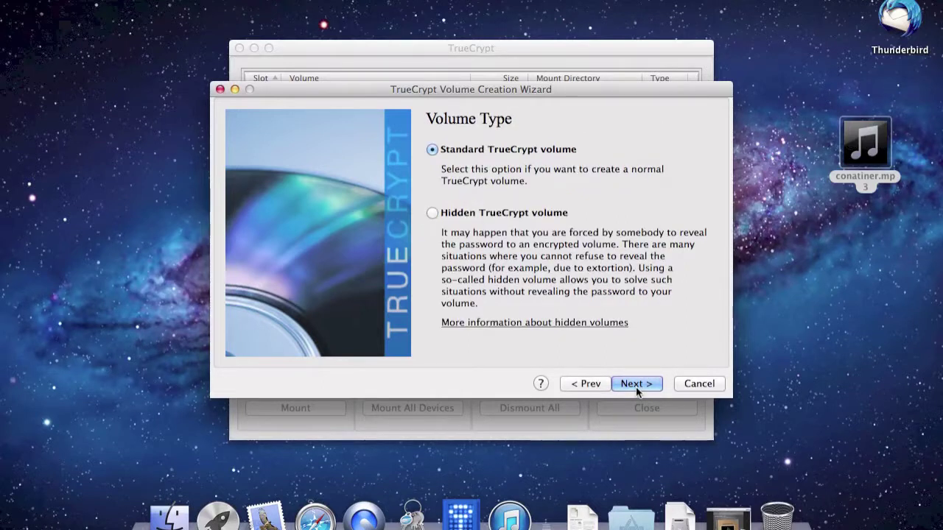
{"action": "left_click", "coordinate": [636, 385]}
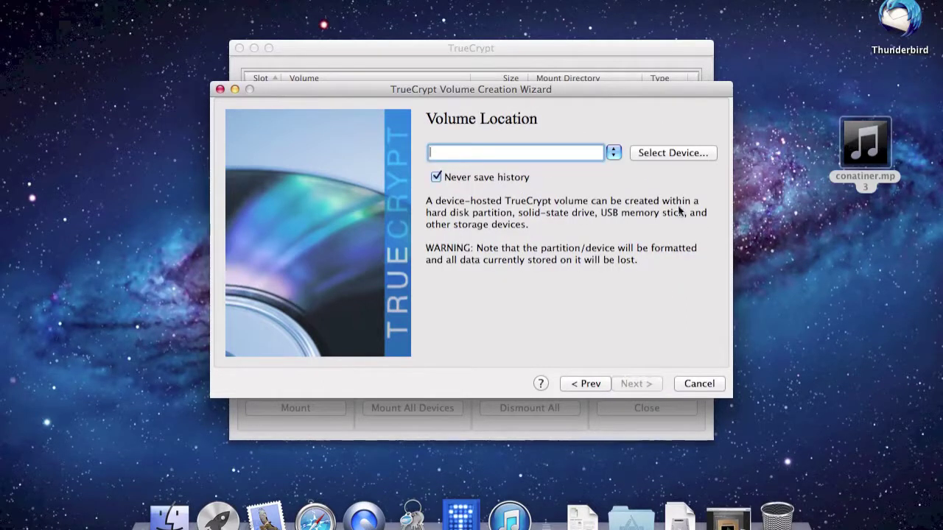
- Set the volume location to the 14.9 GB partition /dev/rdisk2s1
{"action": "left_click", "coordinate": [682, 153]}
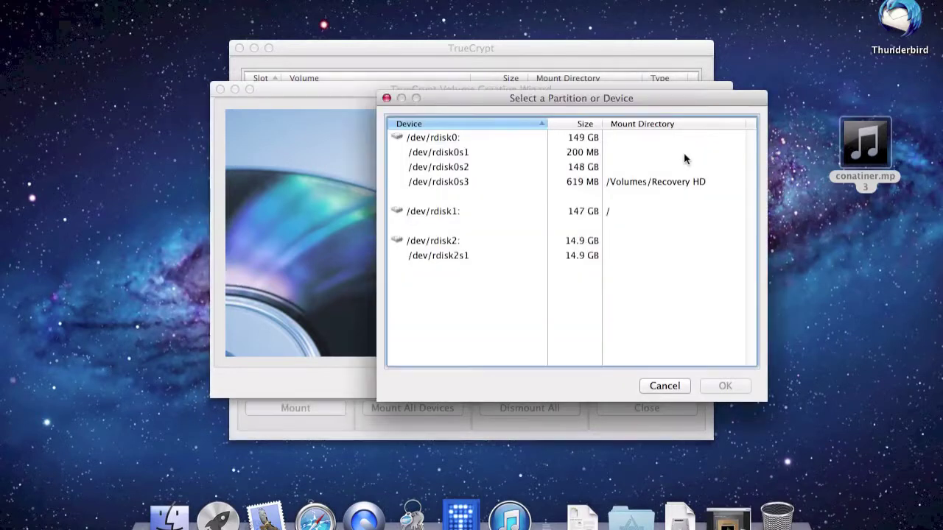
{"action": "left_click", "coordinate": [590, 256]}
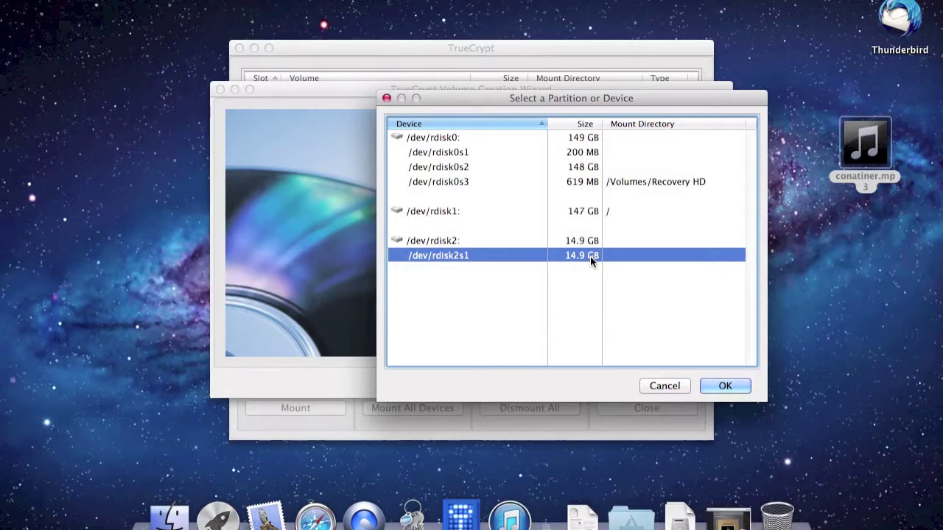
{"action": "left_click", "coordinate": [724, 386]}
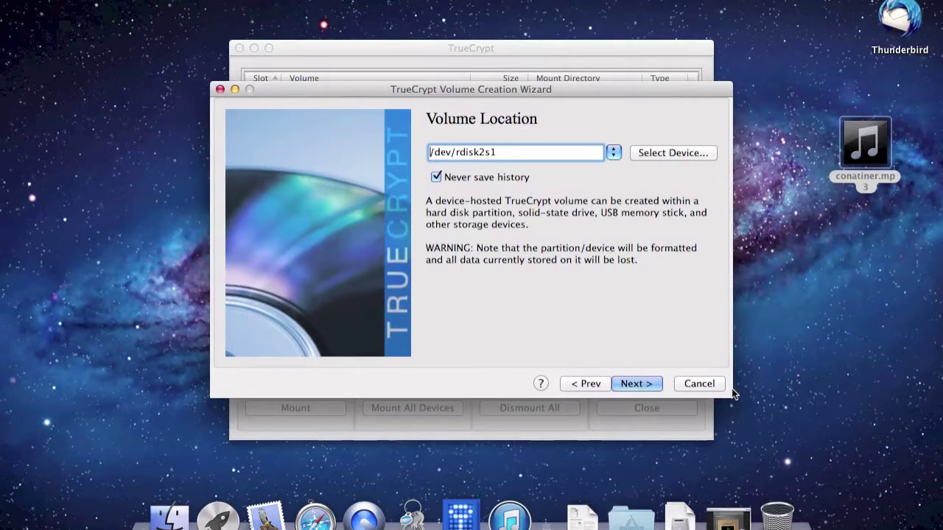
- Reach Encryption Options keeping AES, then switch to Safari's teleschirm.info page
{"action": "left_click", "coordinate": [632, 387]}
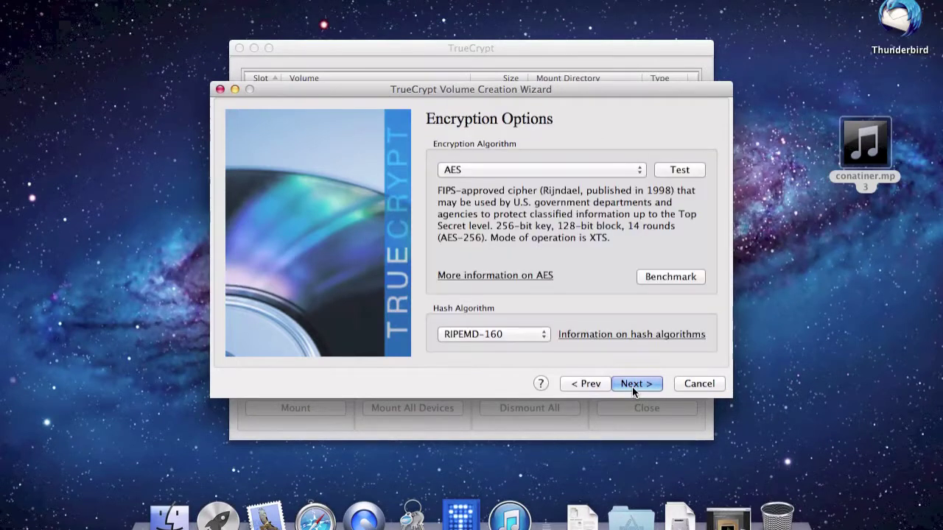
{"action": "left_click", "coordinate": [592, 169]}
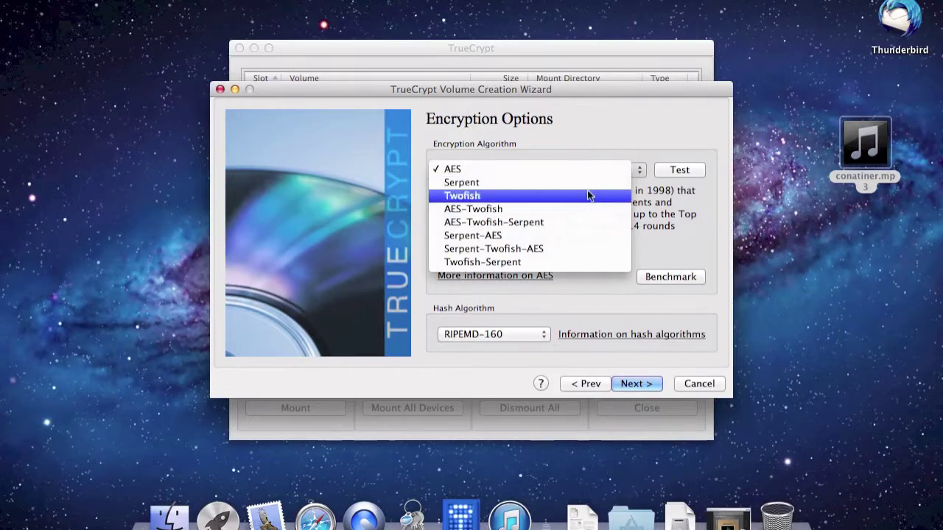
{"action": "left_click", "coordinate": [686, 212]}
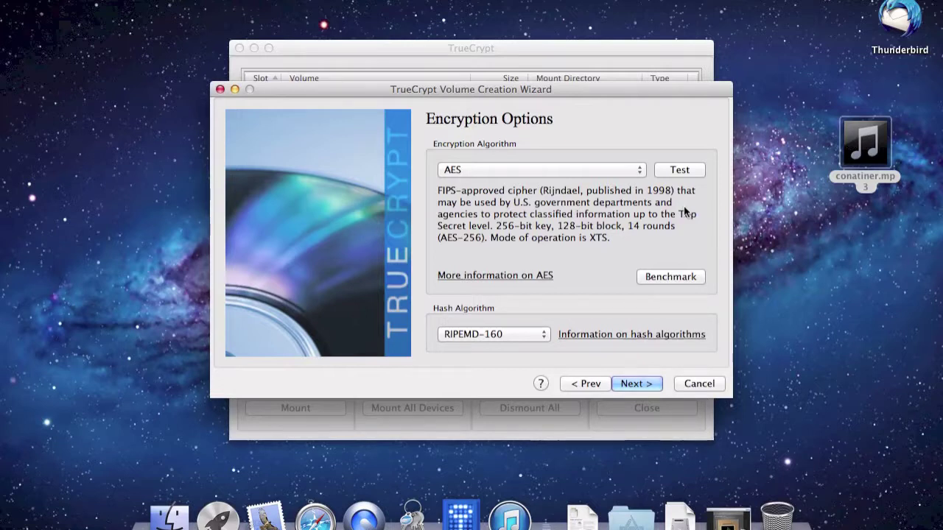
{"action": "left_click", "coordinate": [319, 514]}
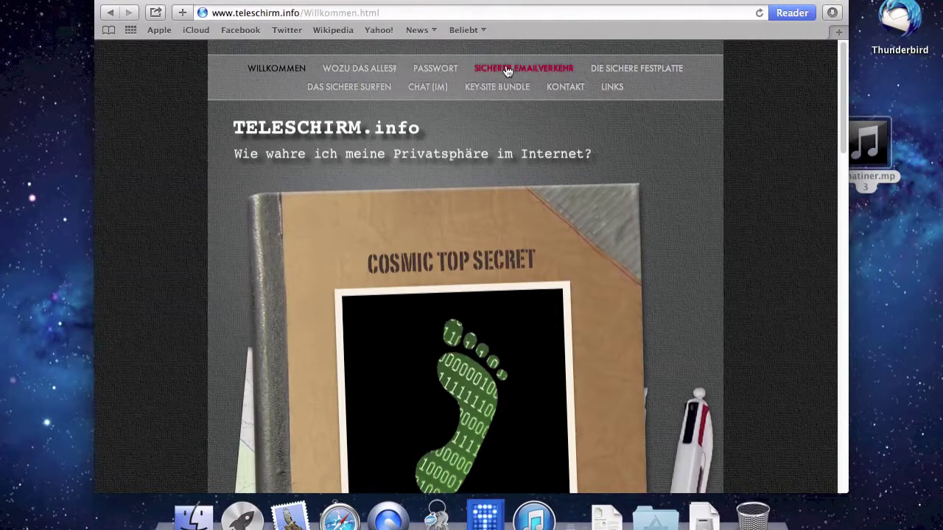
- Open the 'Die sichere Festplatte' page on teleschirm.info and scroll down
{"action": "left_click", "coordinate": [609, 69]}
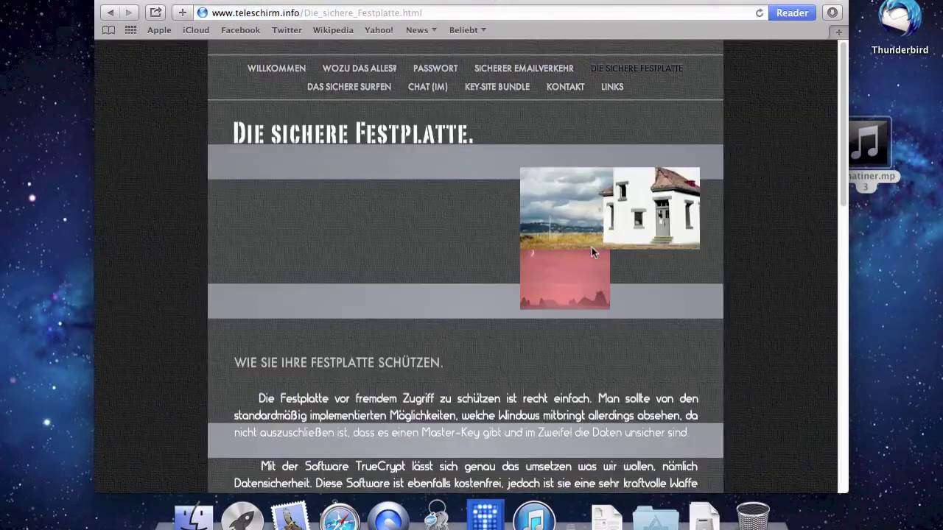
{"action": "scroll", "coordinate": [591, 249], "scroll_direction": "down", "scroll_amount": 3}
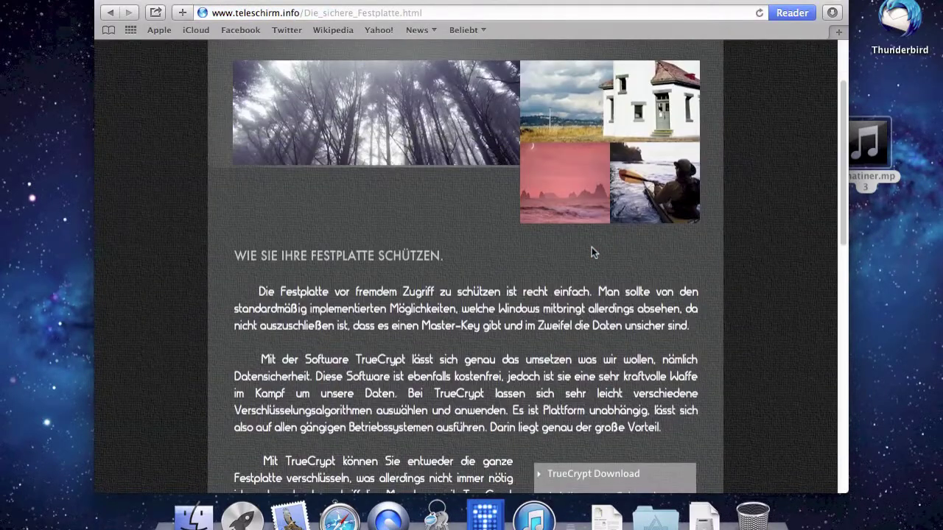
{"action": "scroll", "coordinate": [591, 247], "scroll_direction": "down", "scroll_amount": 6}
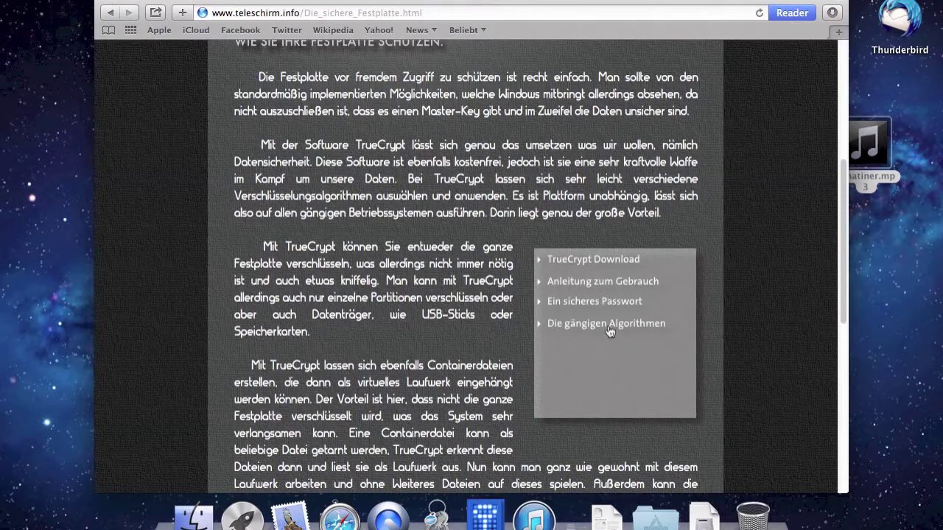
- Open 'Die gängigen Algorithmen' and read through the AES and Serpent sections
{"action": "left_click", "coordinate": [609, 330]}
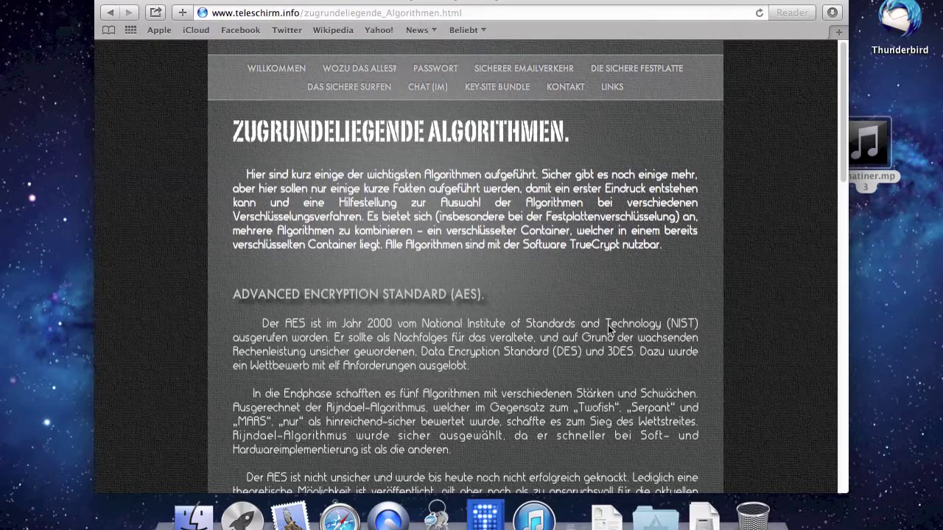
{"action": "scroll", "coordinate": [607, 325], "scroll_direction": "down", "scroll_amount": 4}
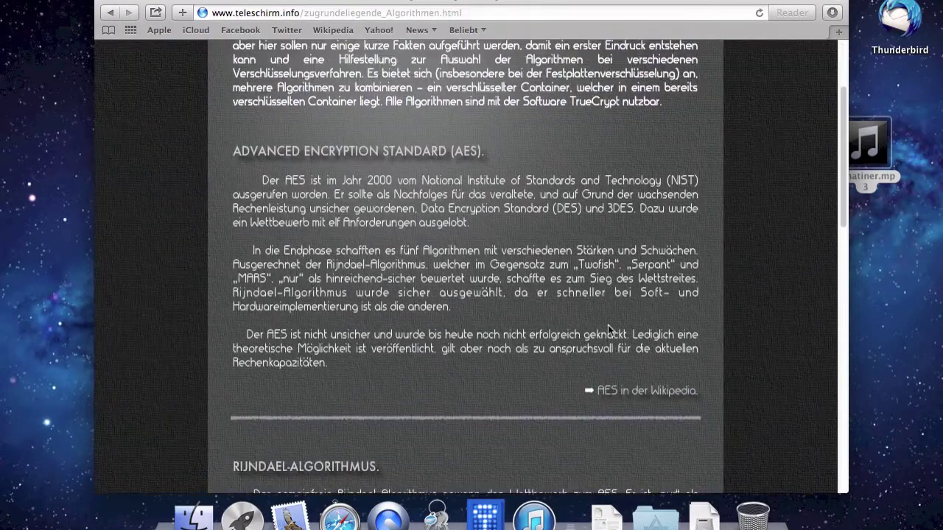
{"action": "scroll", "coordinate": [608, 325], "scroll_direction": "up", "scroll_amount": 1}
{"action": "scroll", "coordinate": [607, 325], "scroll_direction": "down", "scroll_amount": 15}
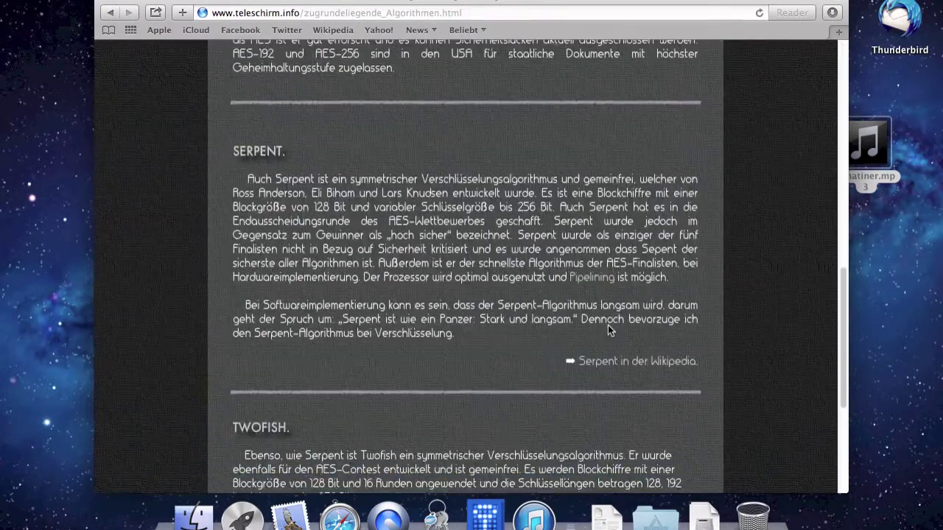
{"action": "scroll", "coordinate": [607, 325], "scroll_direction": "down", "scroll_amount": 7}
{"action": "scroll", "coordinate": [608, 324], "scroll_direction": "up", "scroll_amount": 20}
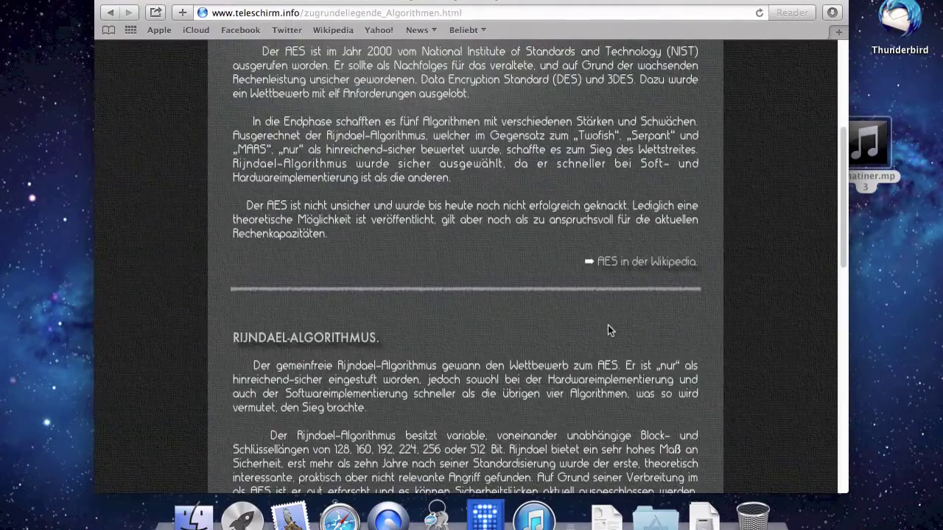
{"action": "scroll", "coordinate": [608, 324], "scroll_direction": "up", "scroll_amount": 8}
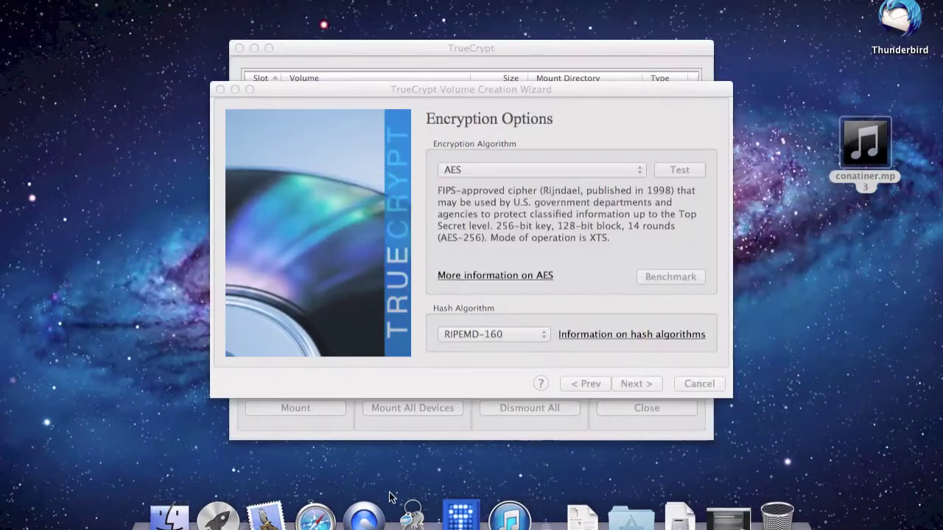
- Keep AES with RIPEMD-160, enter and confirm the volume password, then return to Safari
{"action": "left_click", "coordinate": [557, 263]}
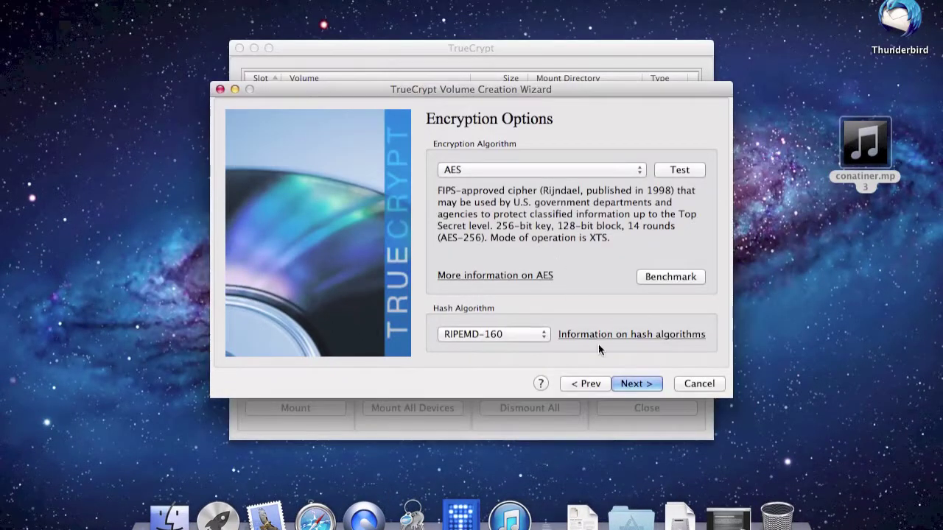
{"action": "left_click", "coordinate": [633, 386]}
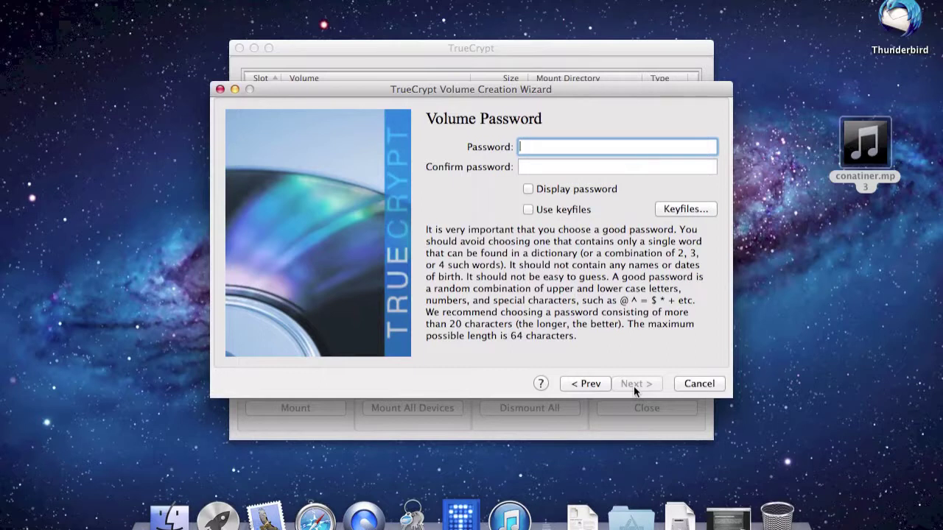
{"action": "type", "text": "123"}
{"action": "key", "text": "Tab"}
{"action": "type", "text": "123"}
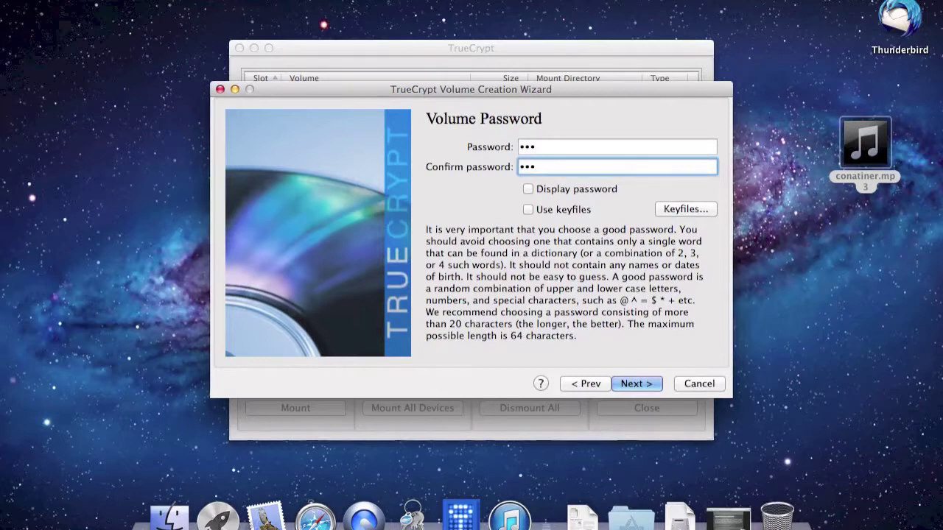
{"action": "left_click", "coordinate": [315, 517]}
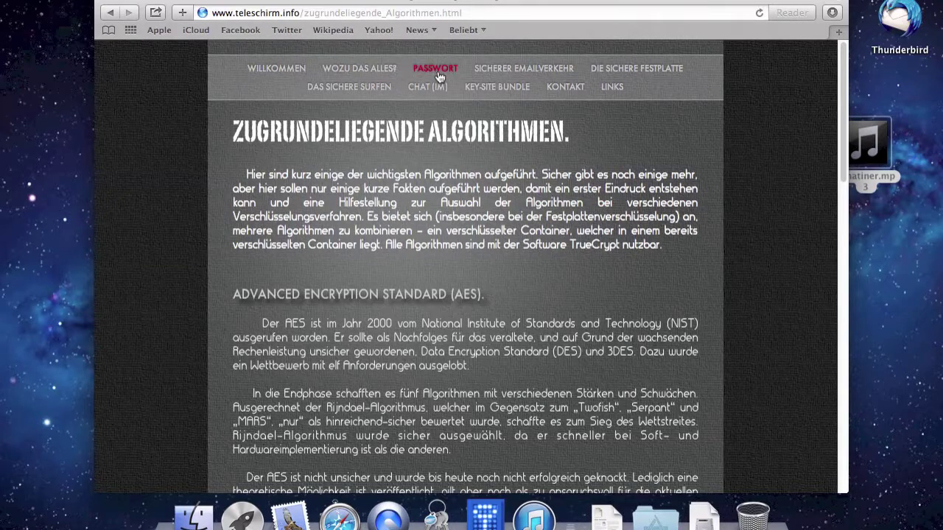
{"action": "left_click", "coordinate": [436, 70]}
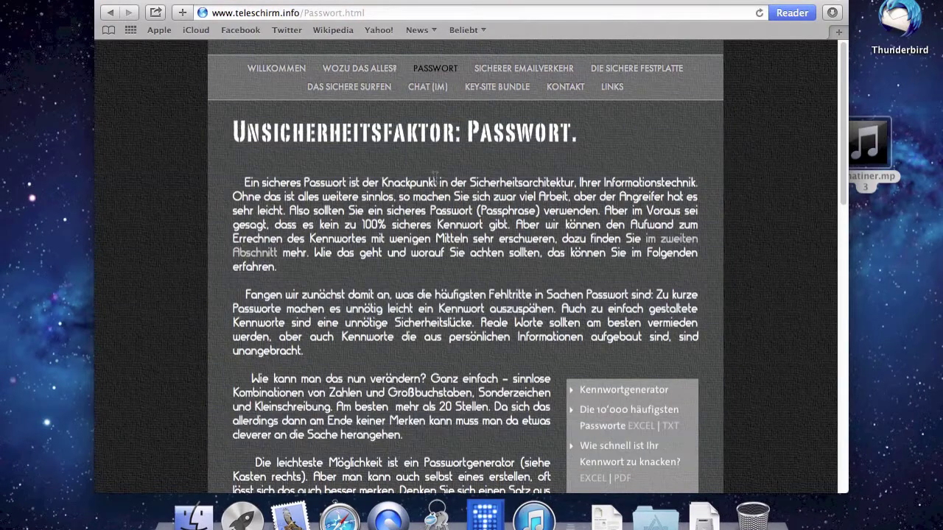
{"action": "scroll", "coordinate": [435, 178], "scroll_direction": "down", "scroll_amount": 5}
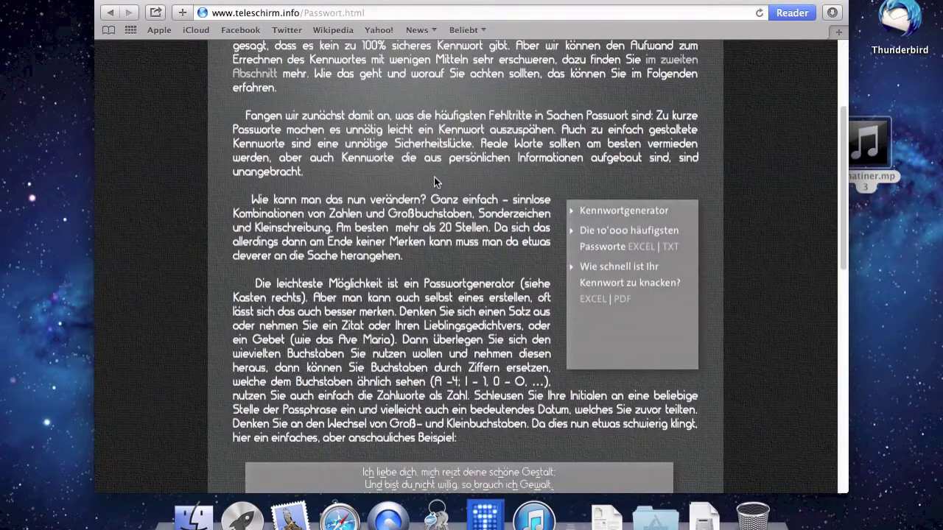
{"action": "scroll", "coordinate": [435, 178], "scroll_direction": "up", "scroll_amount": 4}
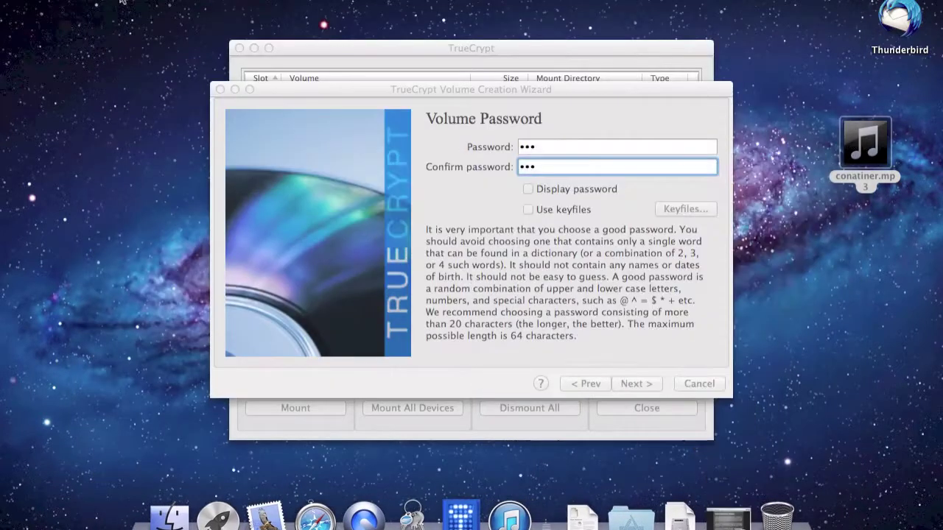
- Pass the password step, accepting the short-password warning with Yes
{"action": "left_click", "coordinate": [459, 201]}
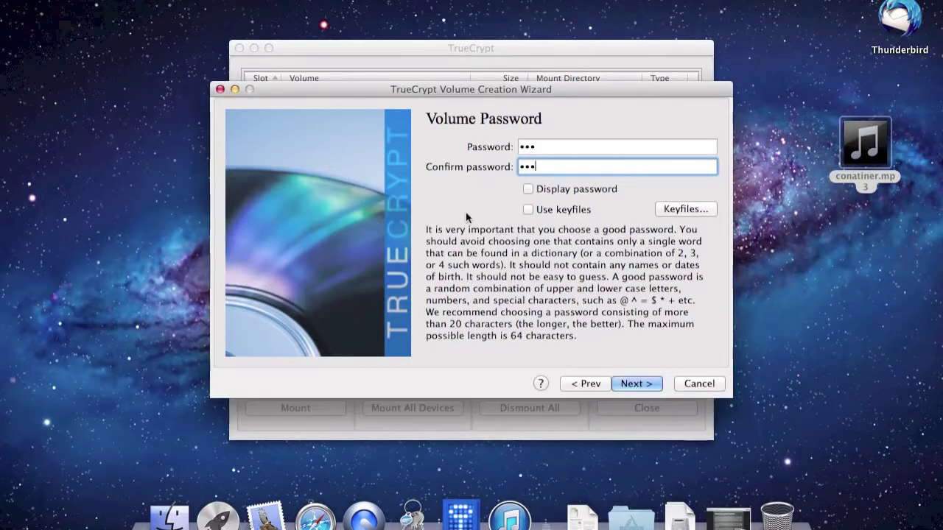
{"action": "left_click", "coordinate": [625, 381]}
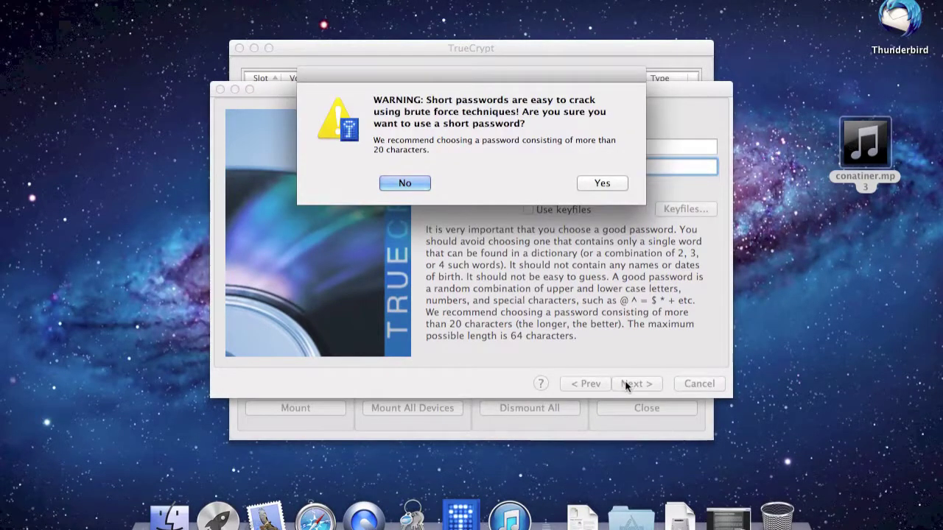
{"action": "left_click", "coordinate": [604, 182]}
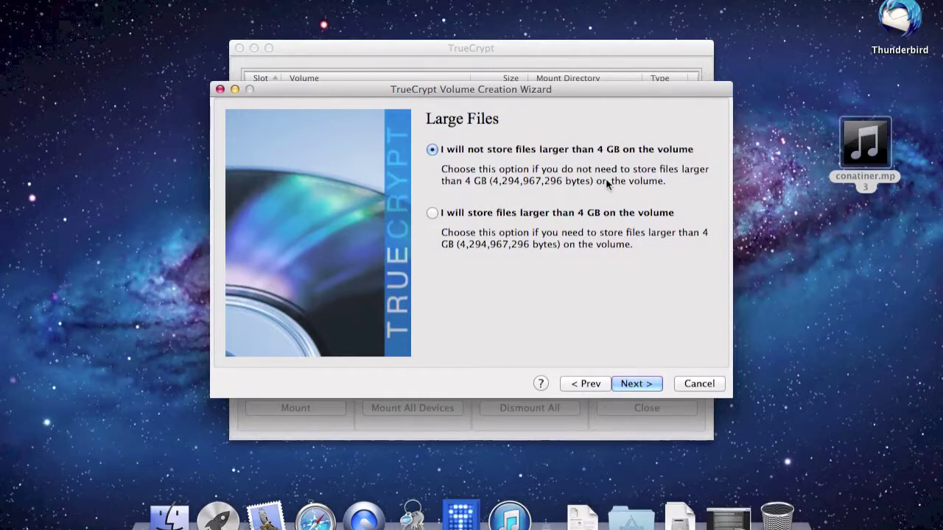
- Allow files over 4 GB, keep Mac OS Extended, and enable quick format
{"action": "left_click", "coordinate": [599, 215]}
{"action": "left_click", "coordinate": [622, 386]}
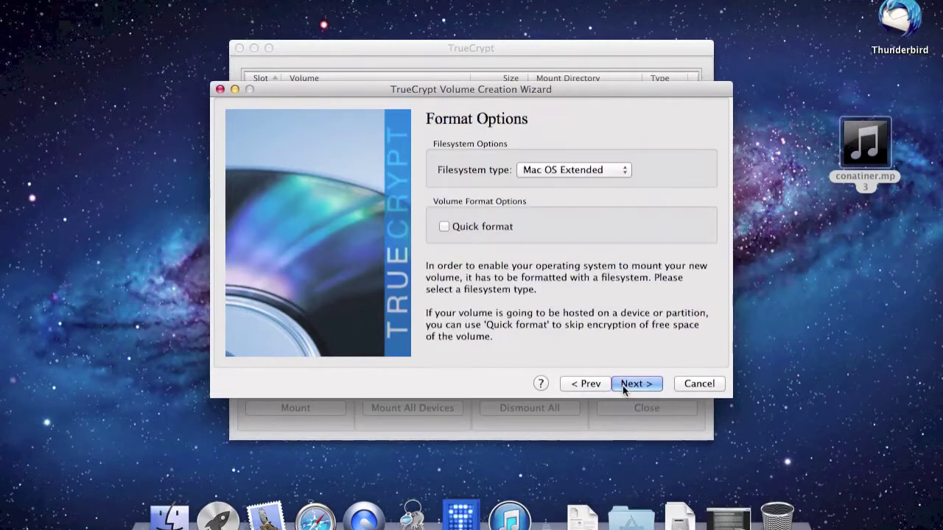
{"action": "left_click", "coordinate": [610, 166]}
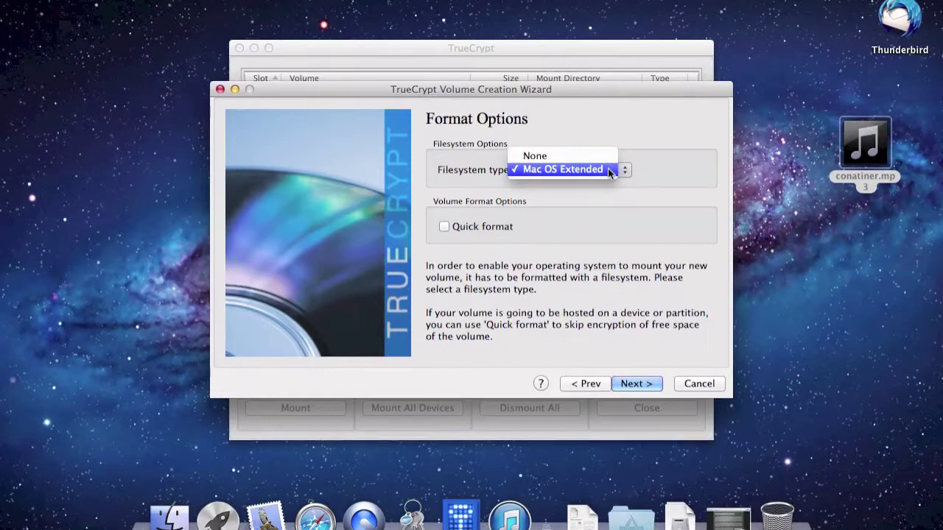
{"action": "left_click", "coordinate": [609, 168]}
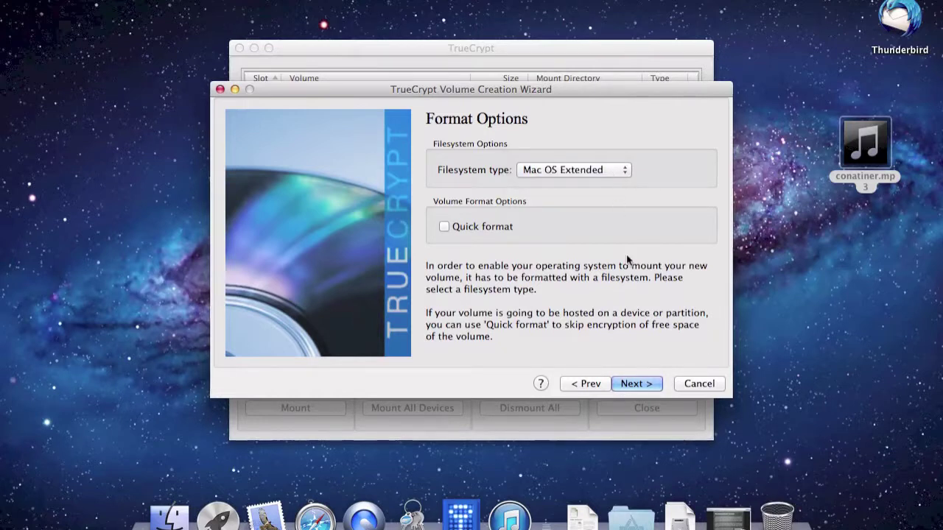
{"action": "left_click", "coordinate": [479, 226]}
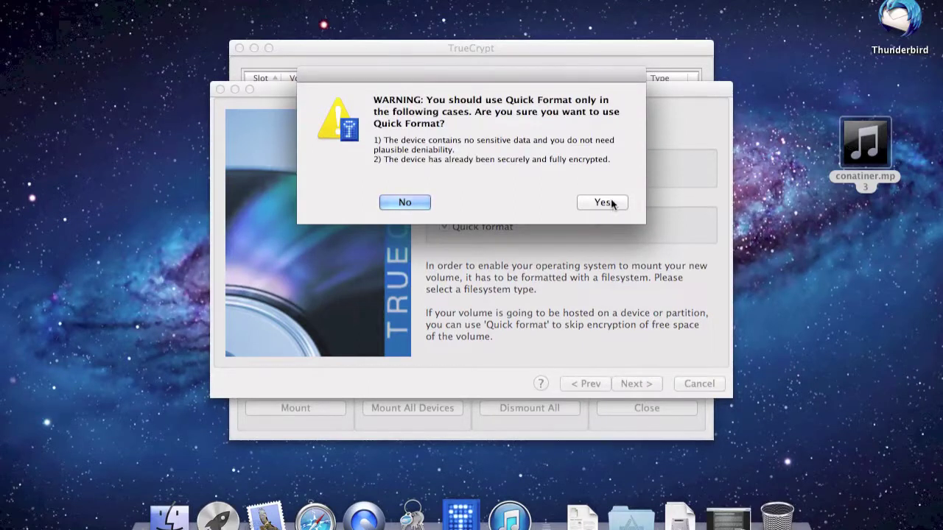
{"action": "left_click", "coordinate": [602, 201]}
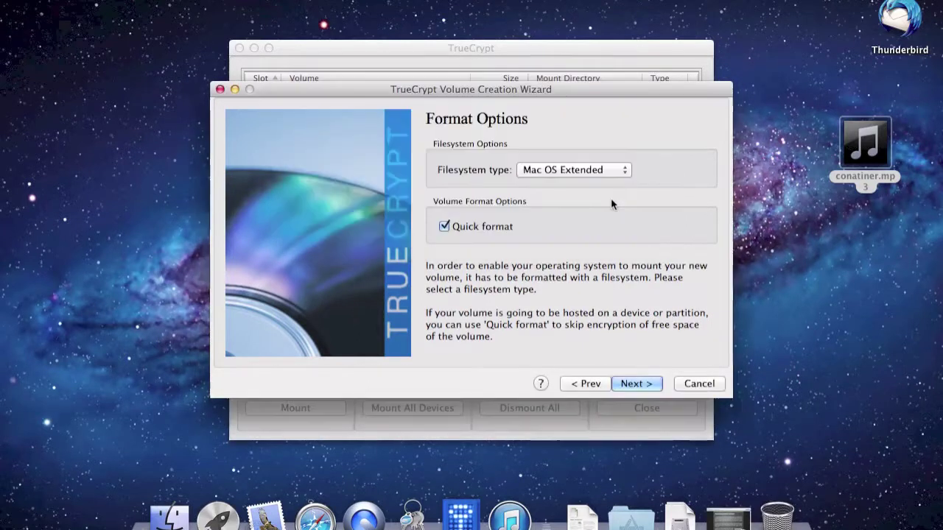
{"action": "left_click", "coordinate": [637, 383]}
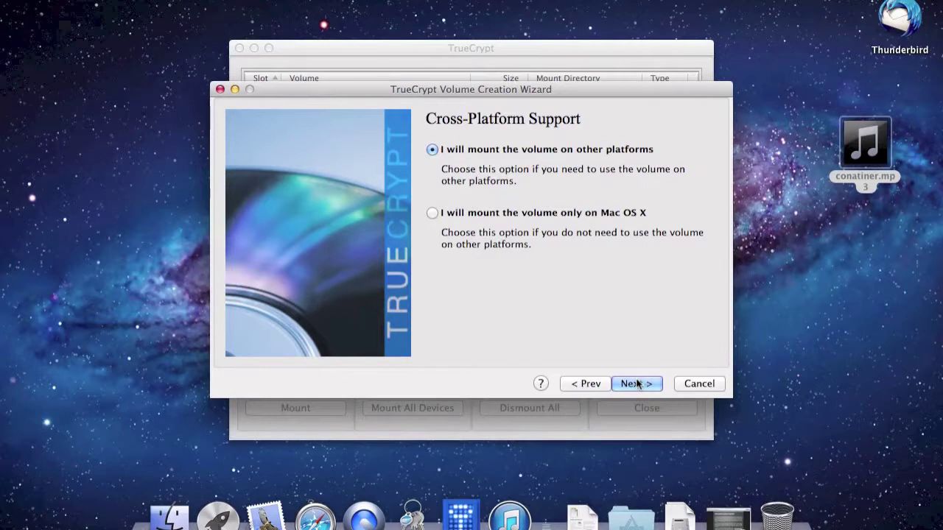
- Keep mounting on other platforms and acknowledge the non-FAT filesystem notice
{"action": "left_click", "coordinate": [636, 384]}
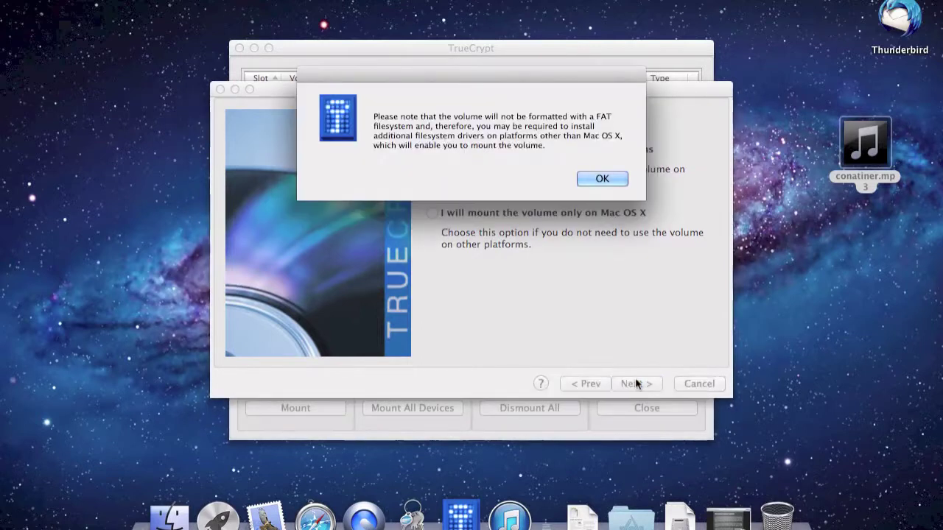
{"action": "key", "text": "Return"}
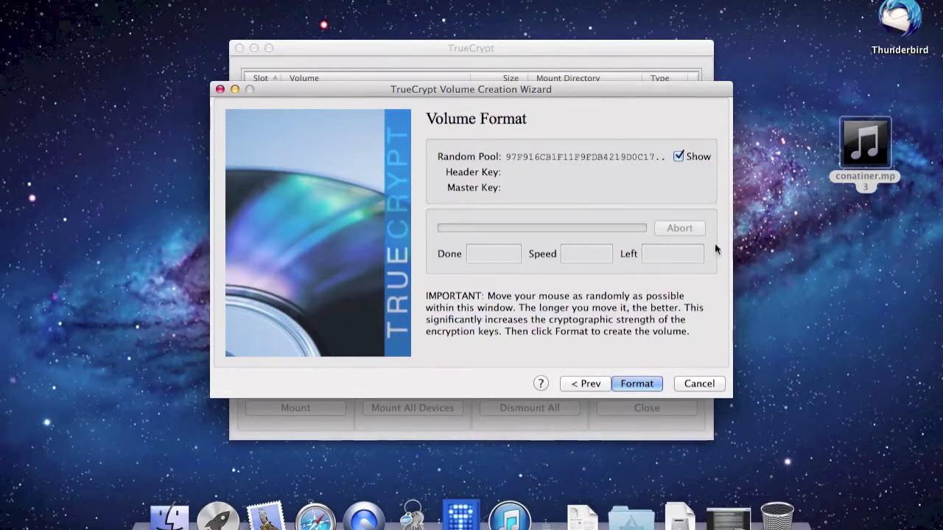
- Format /dev/rdisk2s1 as the encrypted volume, quit iTunes meanwhile, and dismiss the success message
{"action": "left_click", "coordinate": [644, 386]}
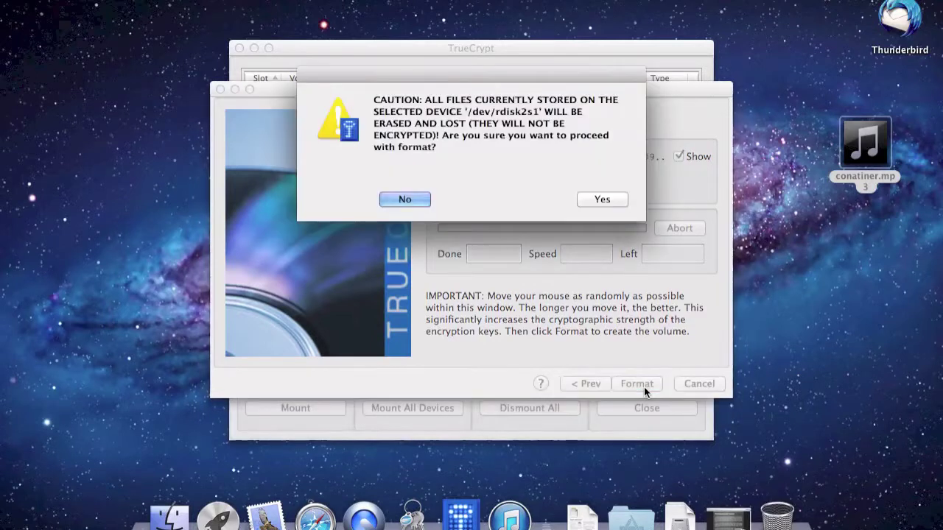
{"action": "left_click", "coordinate": [597, 207]}
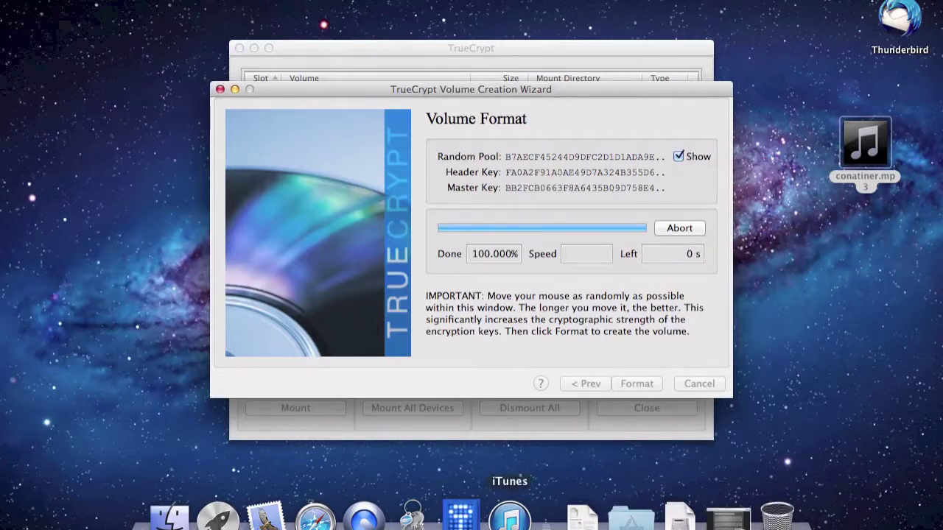
{"action": "right_click", "coordinate": [509, 516]}
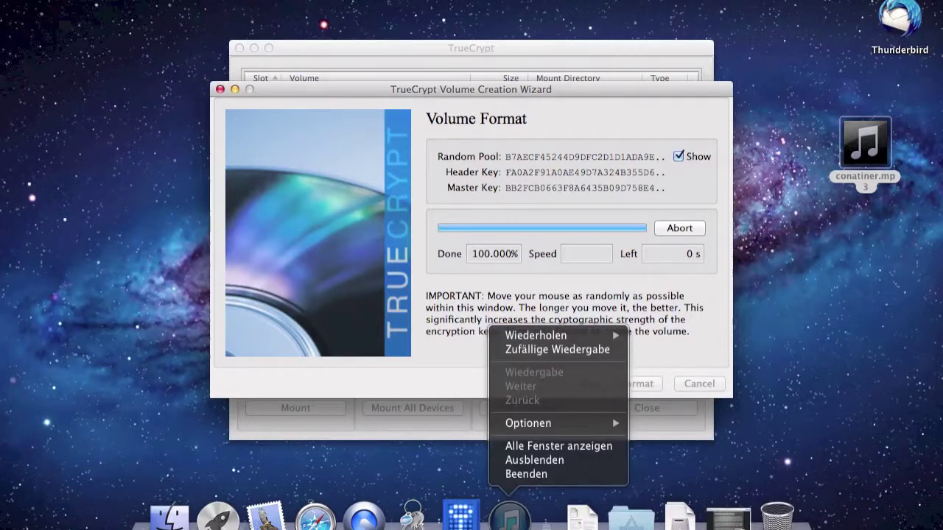
{"action": "left_click", "coordinate": [525, 475]}
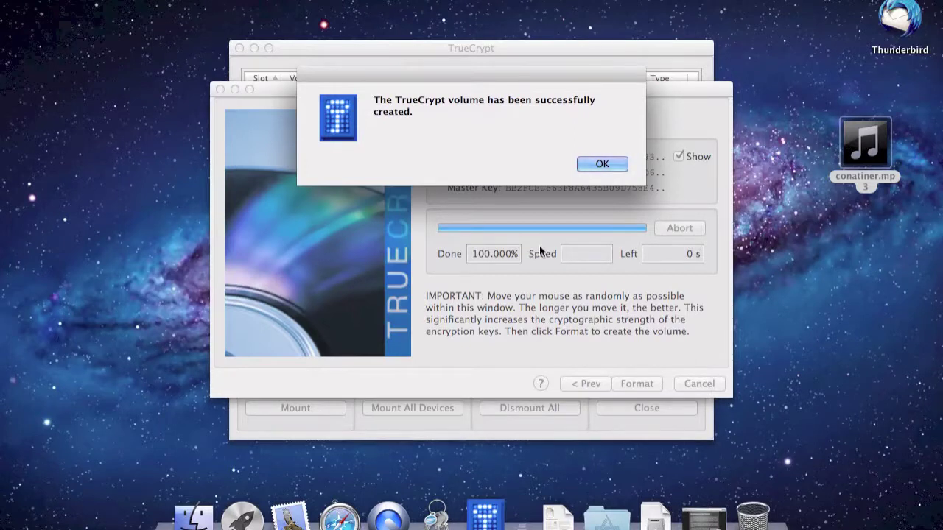
{"action": "key", "text": "Return"}
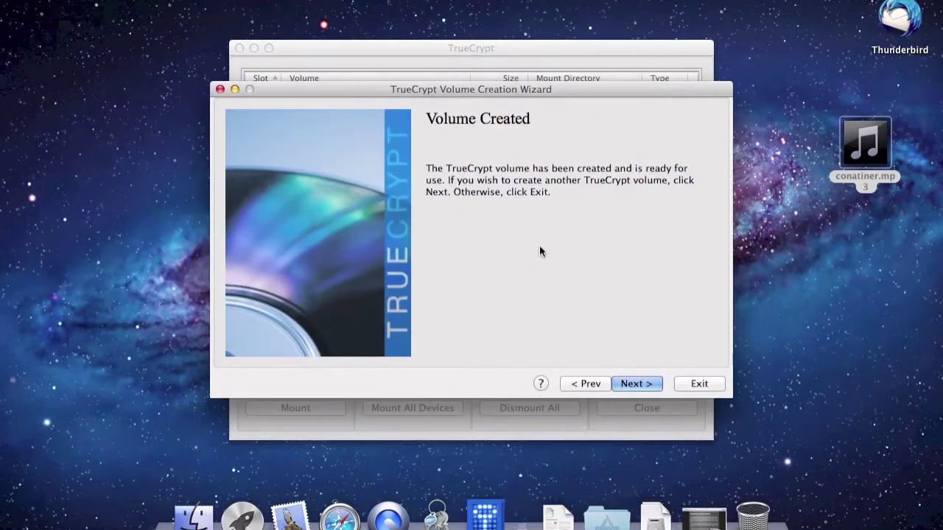
- Start a hidden volume on /dev/rdisk2s1, keeping AES with RIPEMD-160
{"action": "key", "text": "Return"}
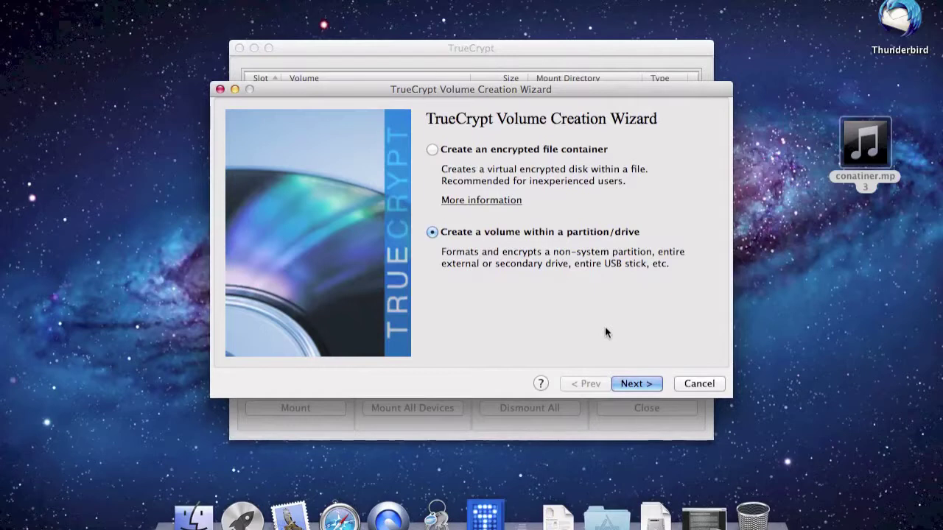
{"action": "left_click", "coordinate": [636, 380]}
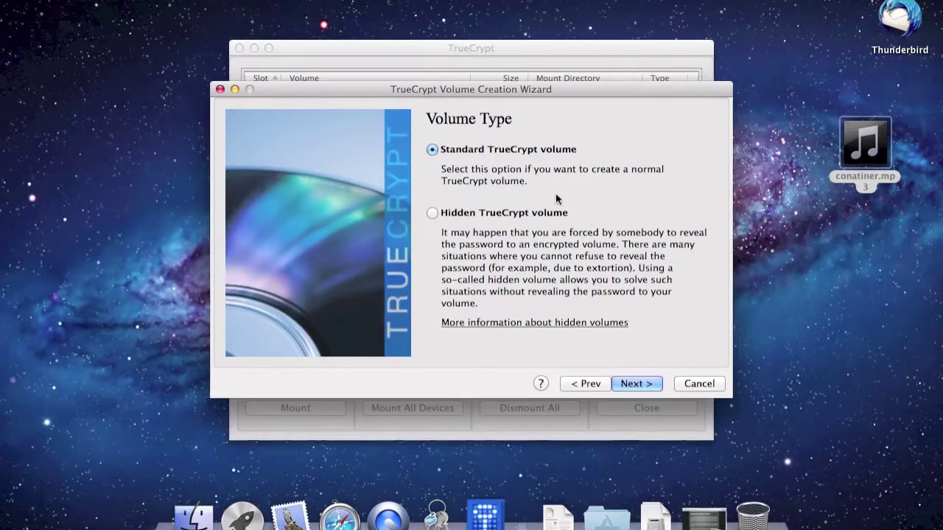
{"action": "left_click", "coordinate": [545, 215]}
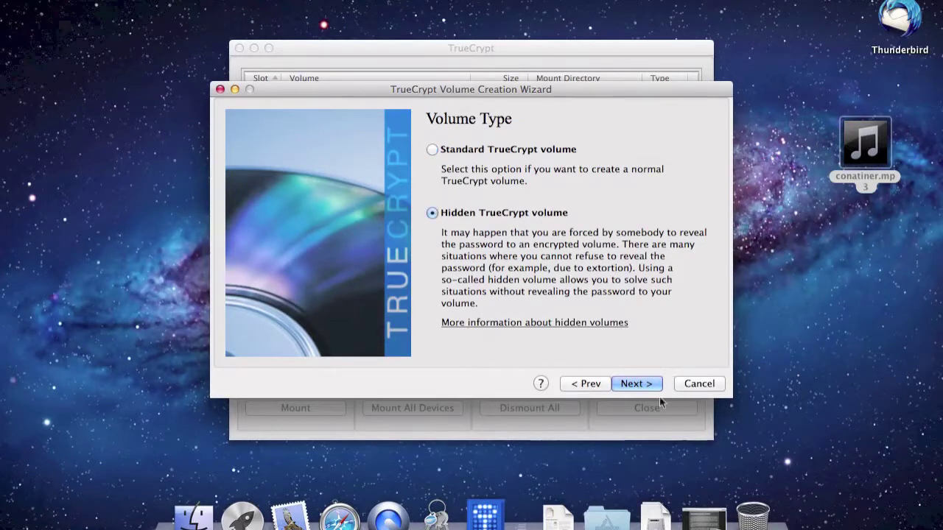
{"action": "left_click", "coordinate": [635, 383]}
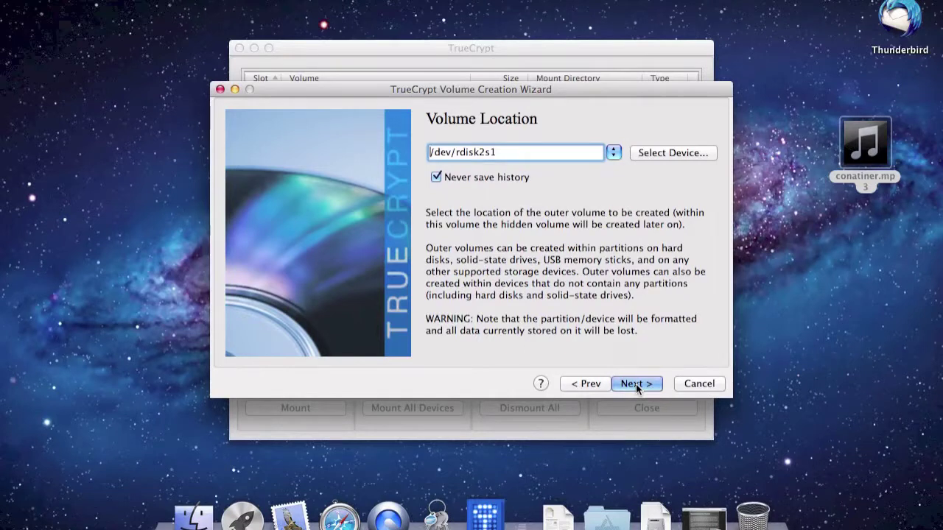
{"action": "left_click", "coordinate": [636, 384]}
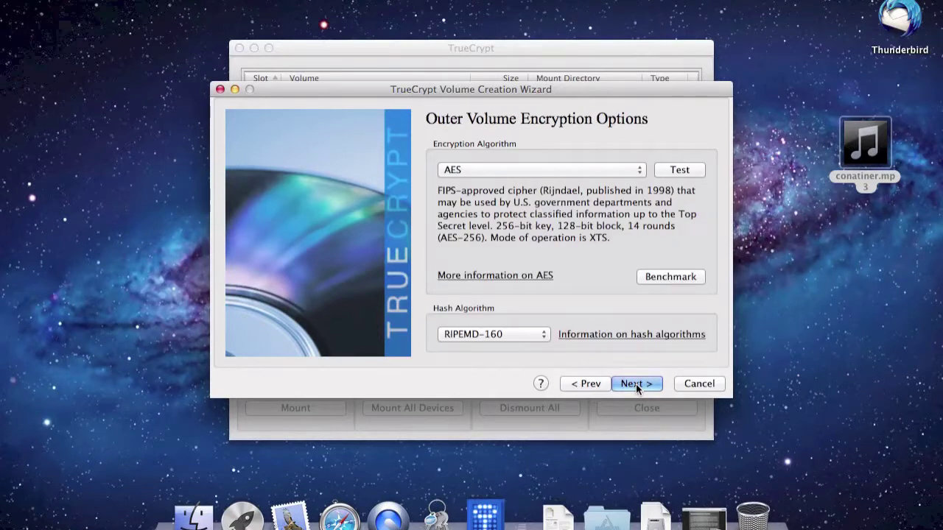
{"action": "left_click", "coordinate": [636, 384]}
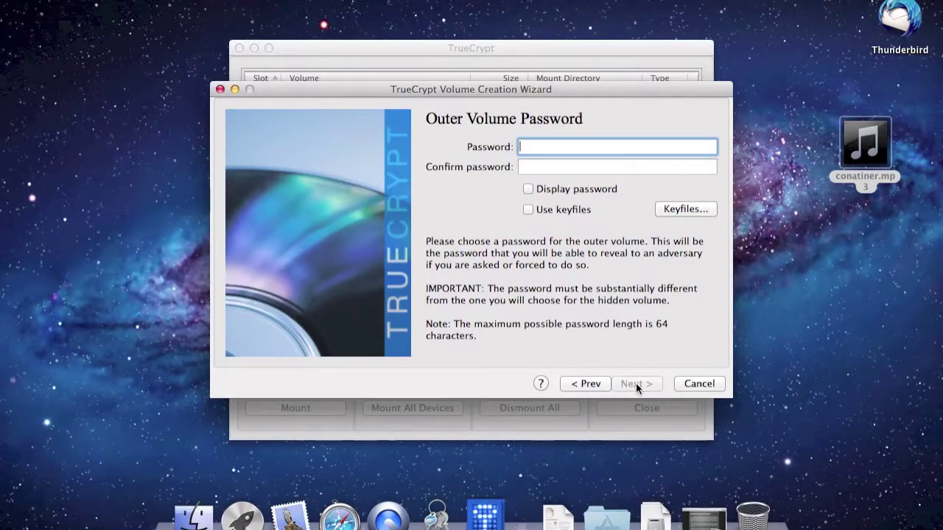
- Enter and confirm the outer volume password, accepting the short-password warning
{"action": "type", "text": "•••"}
{"action": "left_click", "coordinate": [520, 166]}
{"action": "type", "text": "•••"}
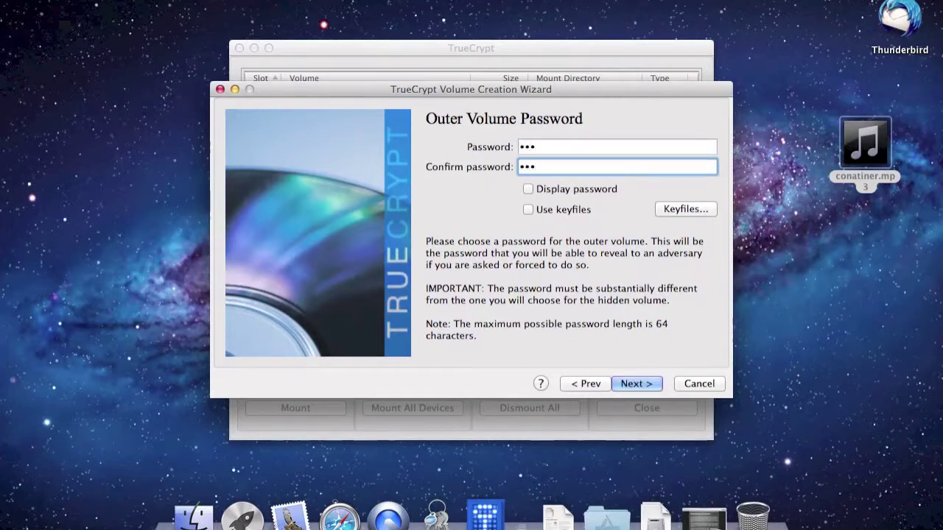
{"action": "key", "text": "Return"}
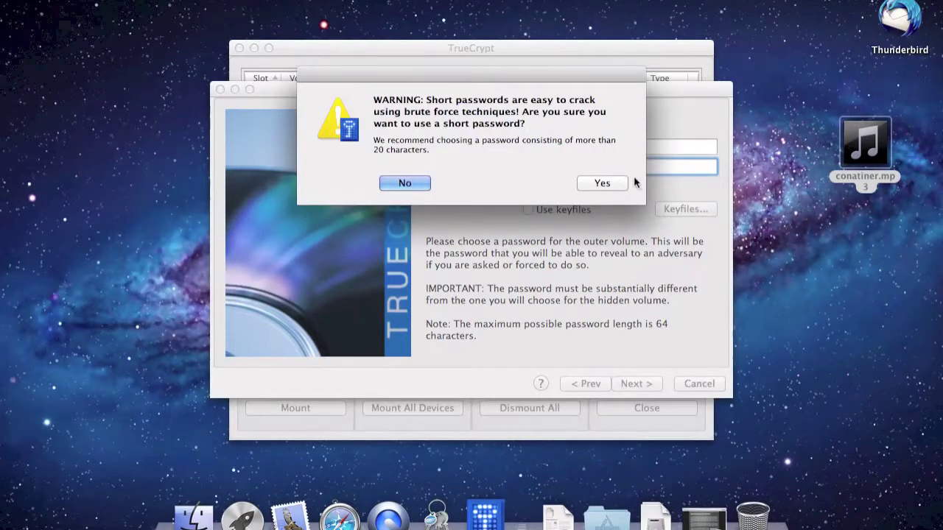
{"action": "left_click", "coordinate": [610, 181]}
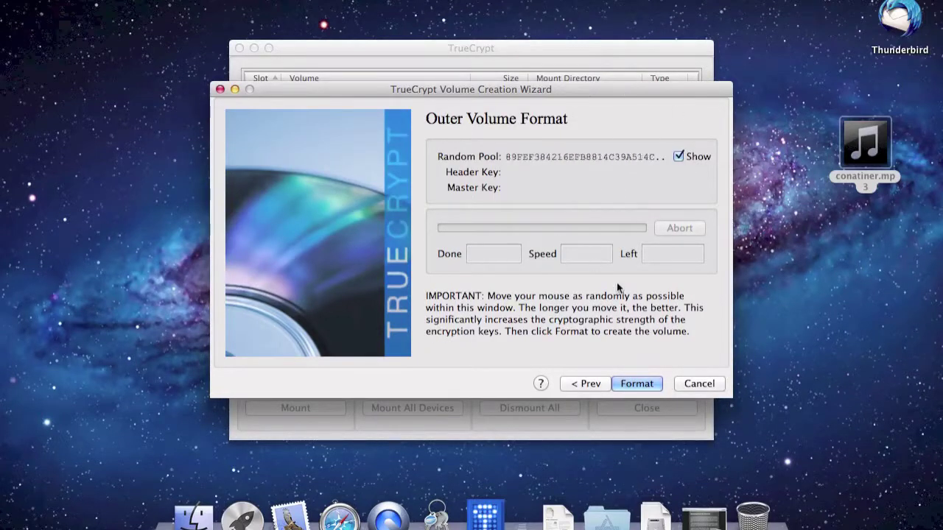
- Start the outer volume format, abort it, then decline erasing the partition again
{"action": "left_click", "coordinate": [624, 380]}
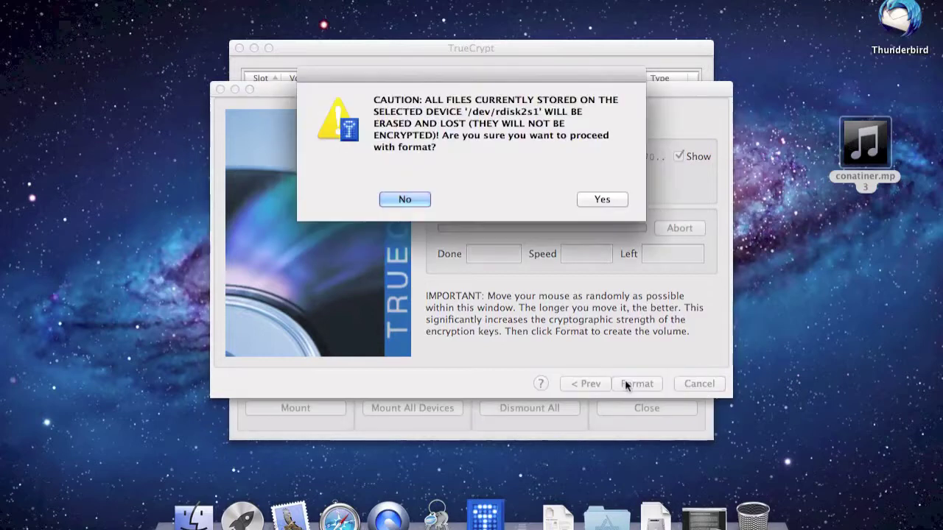
{"action": "left_click", "coordinate": [597, 202]}
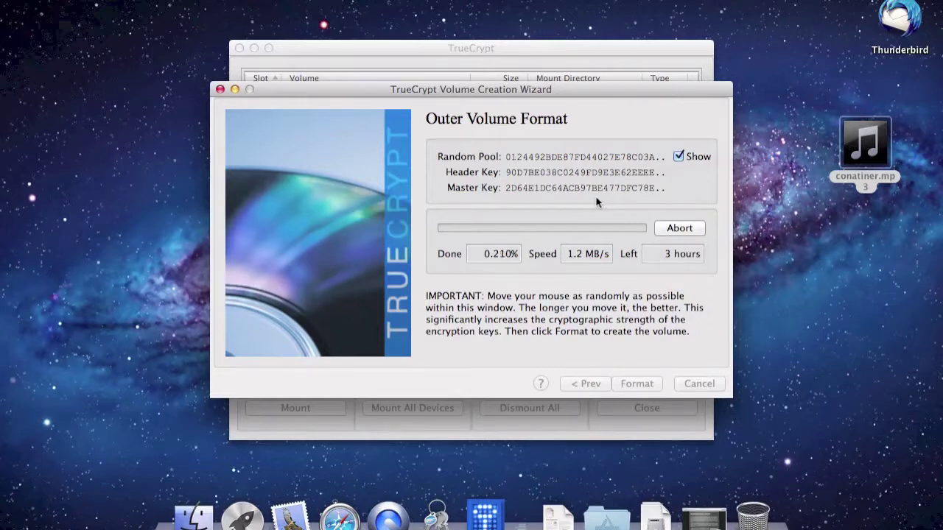
{"action": "left_click", "coordinate": [662, 227]}
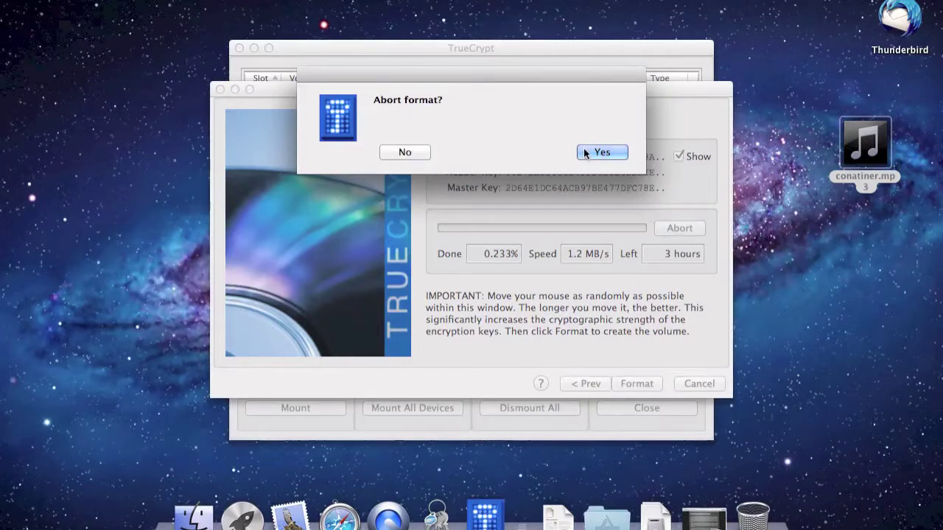
{"action": "left_click", "coordinate": [602, 152]}
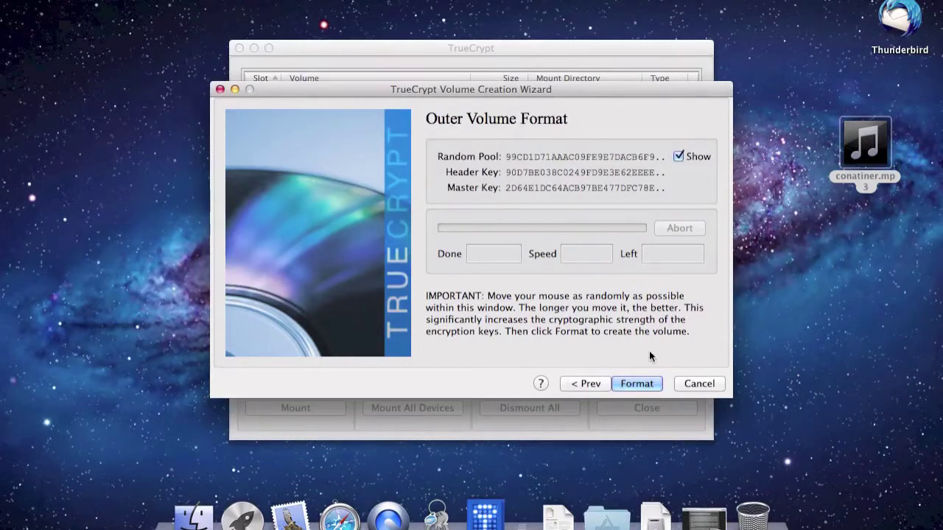
{"action": "left_click", "coordinate": [635, 383]}
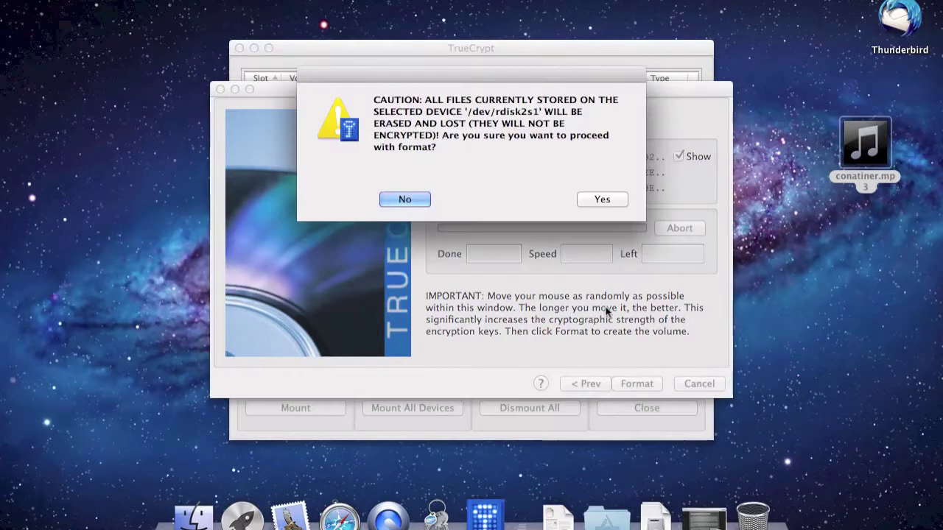
{"action": "left_click", "coordinate": [405, 199]}
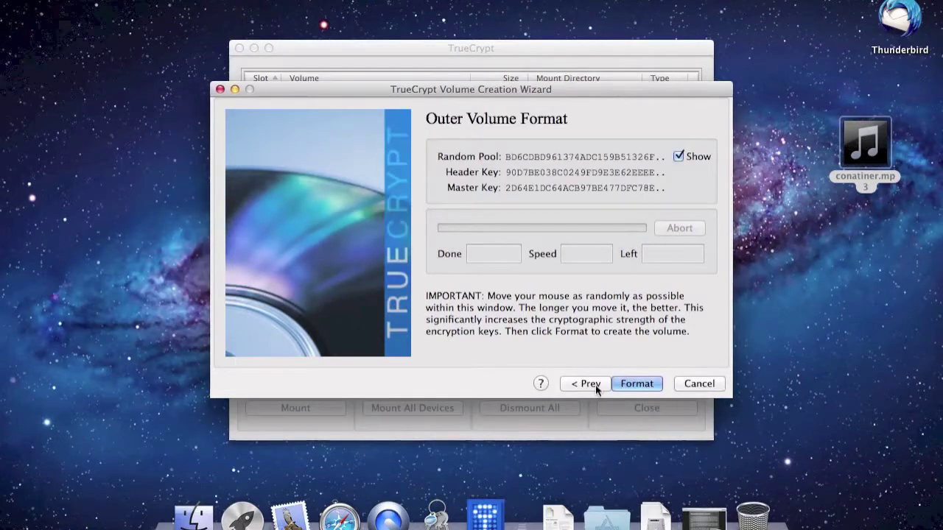
- Step back through the wizard to its first page and cancel it
{"action": "left_click", "coordinate": [595, 385]}
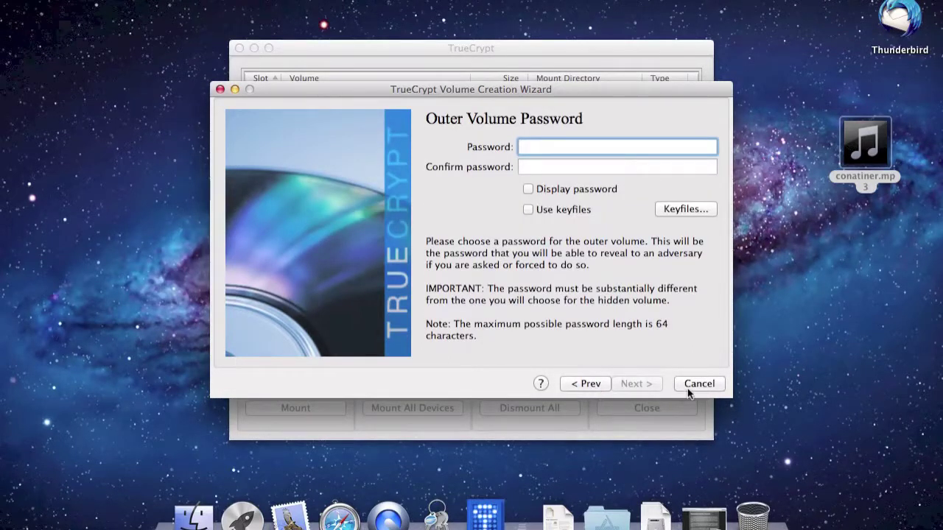
{"action": "left_click", "coordinate": [609, 383]}
{"action": "left_click", "coordinate": [606, 382]}
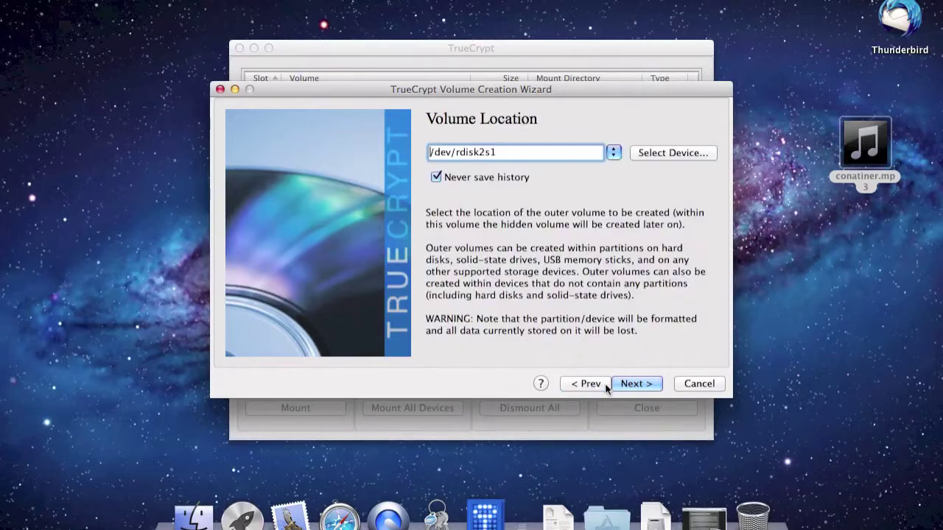
{"action": "left_click", "coordinate": [596, 384]}
{"action": "left_click", "coordinate": [596, 383]}
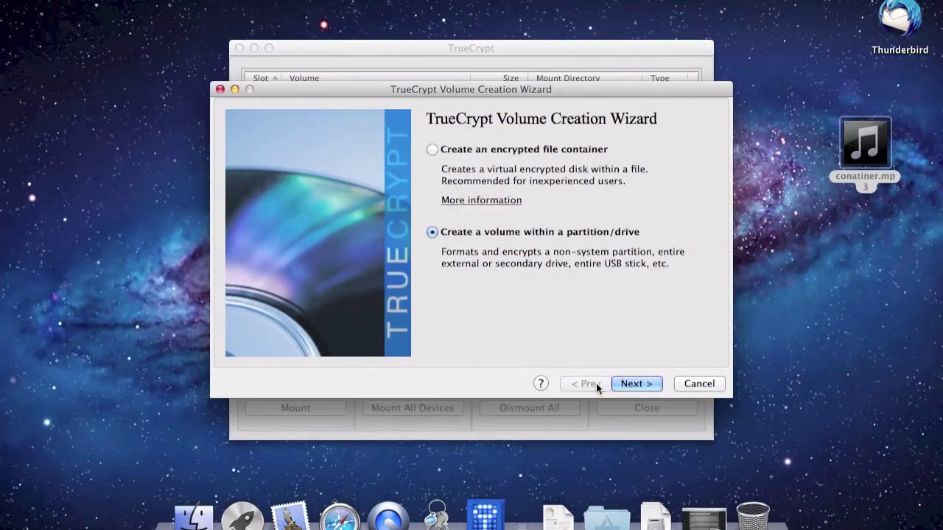
{"action": "left_click", "coordinate": [690, 386]}
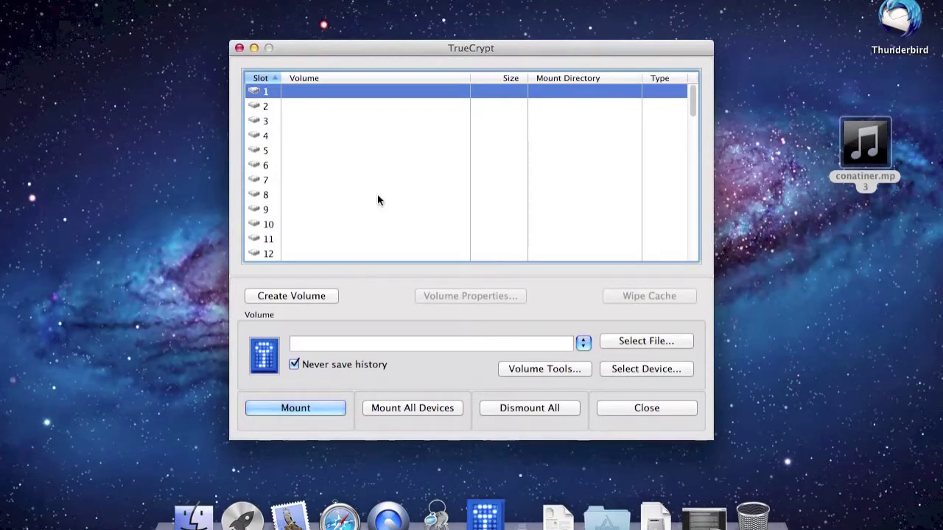
- Select the 14.9 GB partition /dev/rdisk2s1 as the volume to mount
{"action": "left_click", "coordinate": [308, 297]}
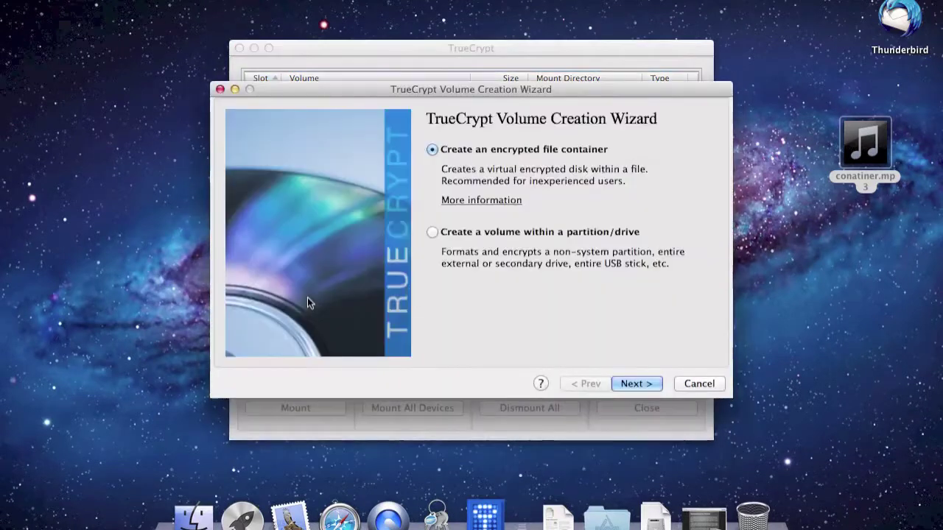
{"action": "left_click", "coordinate": [688, 382]}
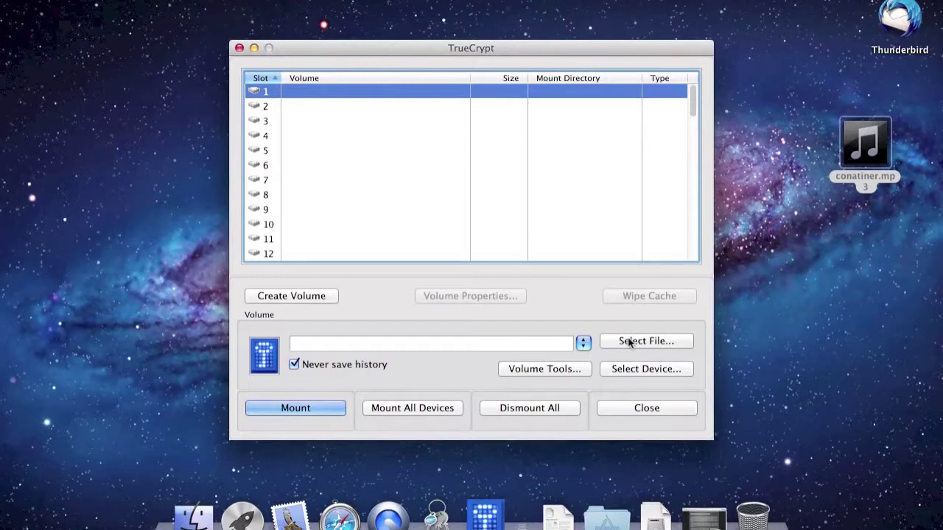
{"action": "left_click", "coordinate": [636, 368]}
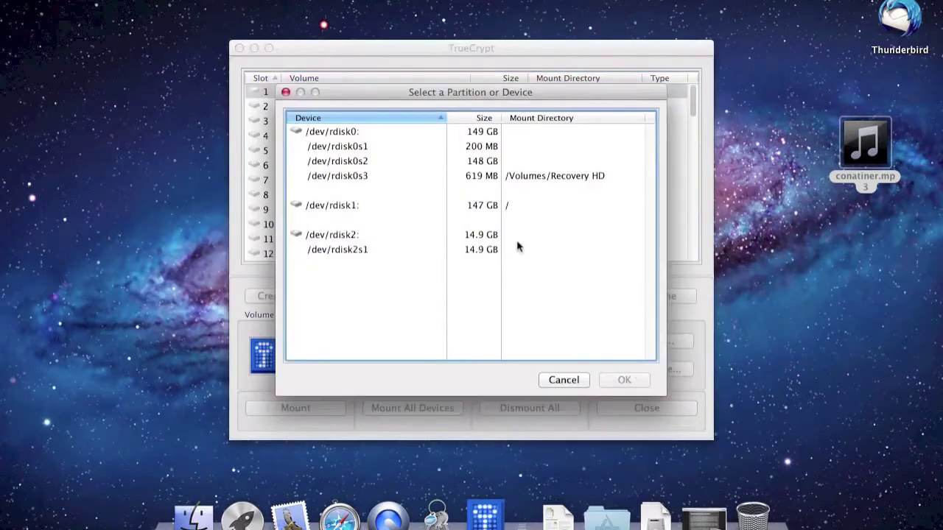
{"action": "left_click", "coordinate": [433, 253]}
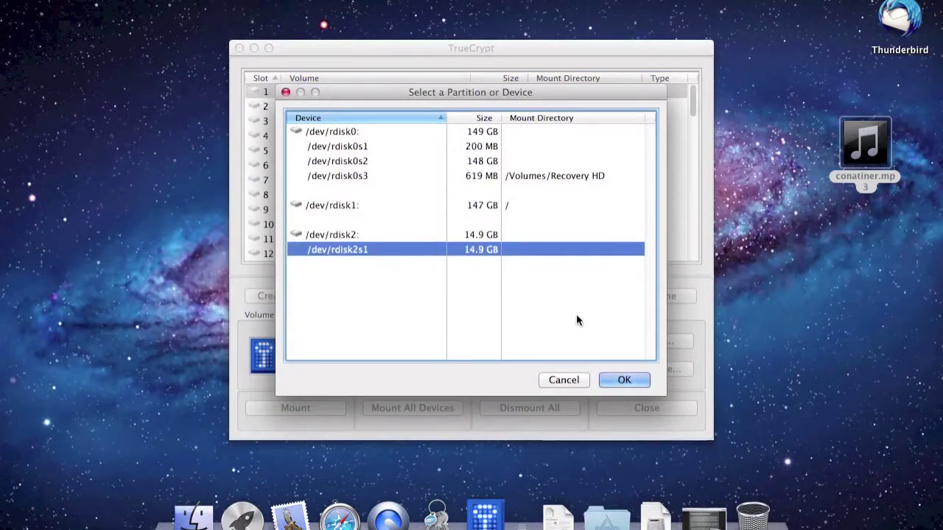
{"action": "left_click", "coordinate": [613, 378]}
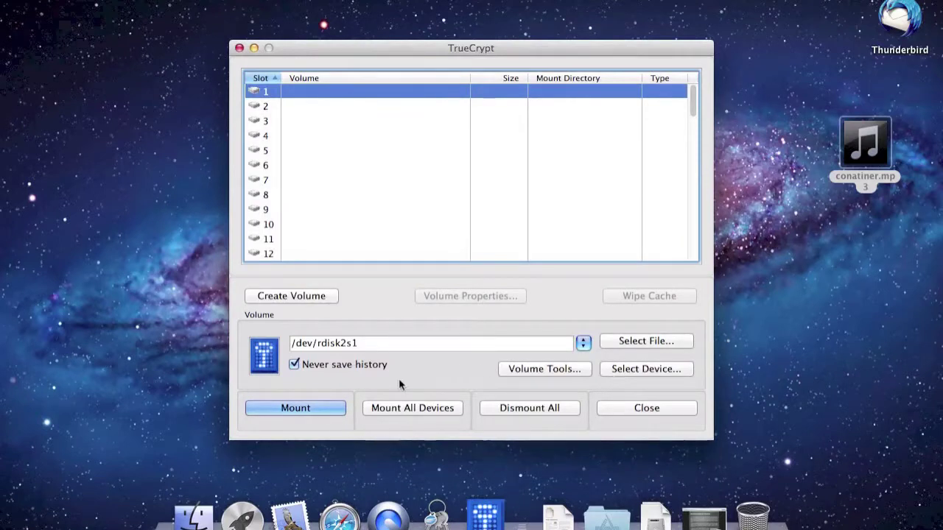
- Mount /dev/rdisk2s1 in slot 1 with the volume password, re-entering it after an error
{"action": "left_click", "coordinate": [319, 408]}
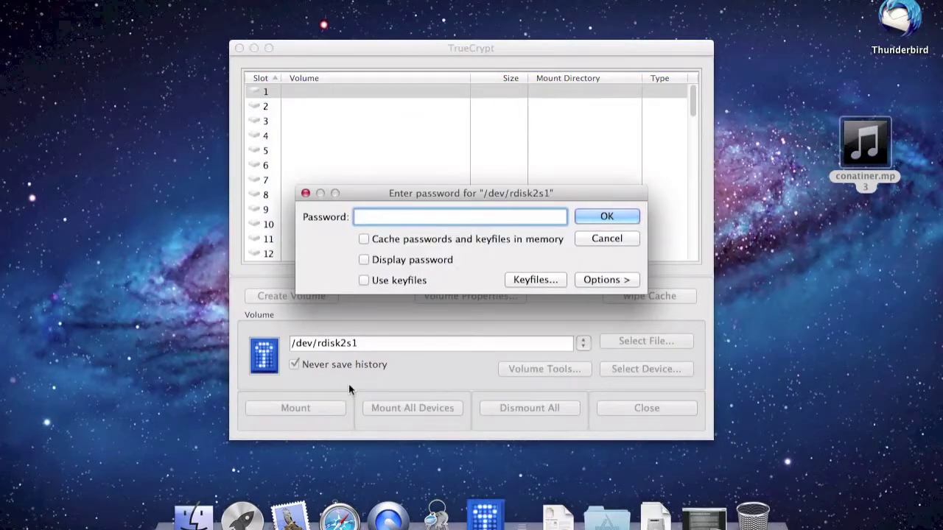
{"action": "type", "text": "•••"}
{"action": "key", "text": "Return"}
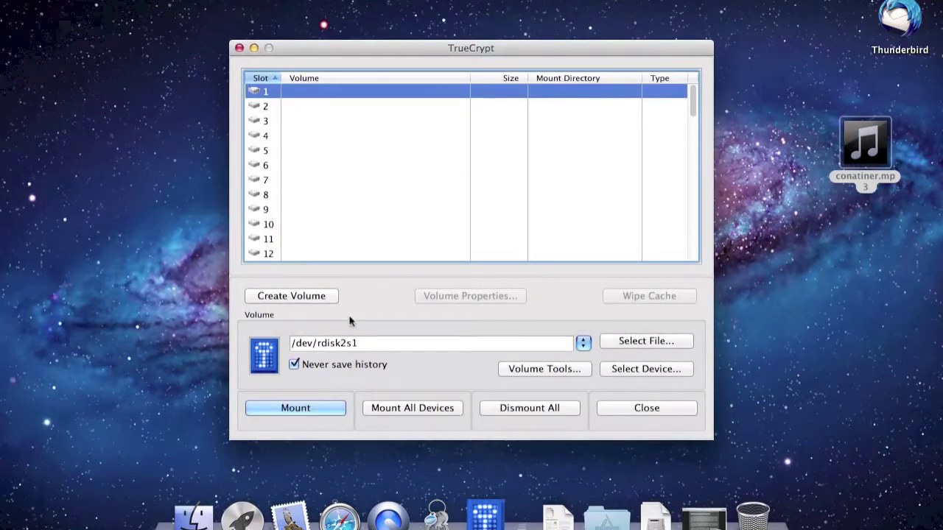
{"action": "left_click", "coordinate": [599, 151]}
{"action": "type", "text": "123"}
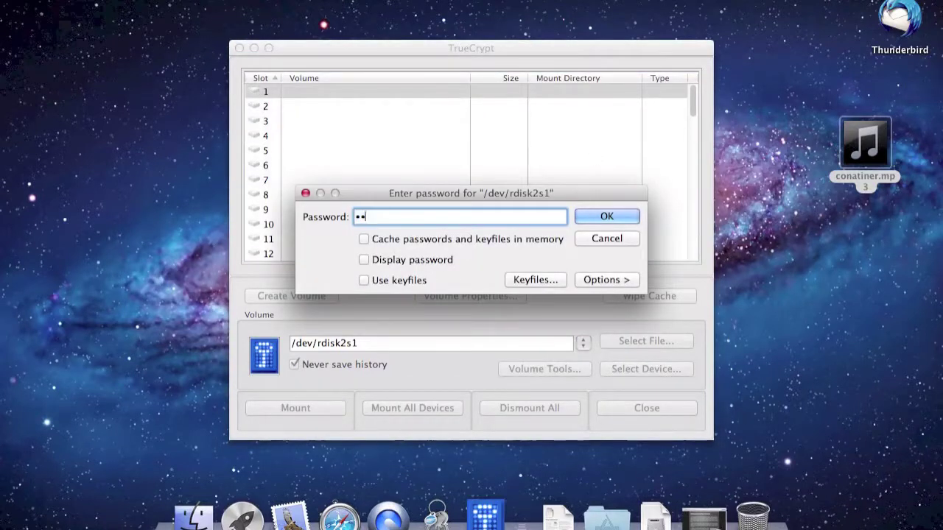
{"action": "key", "text": "Return"}
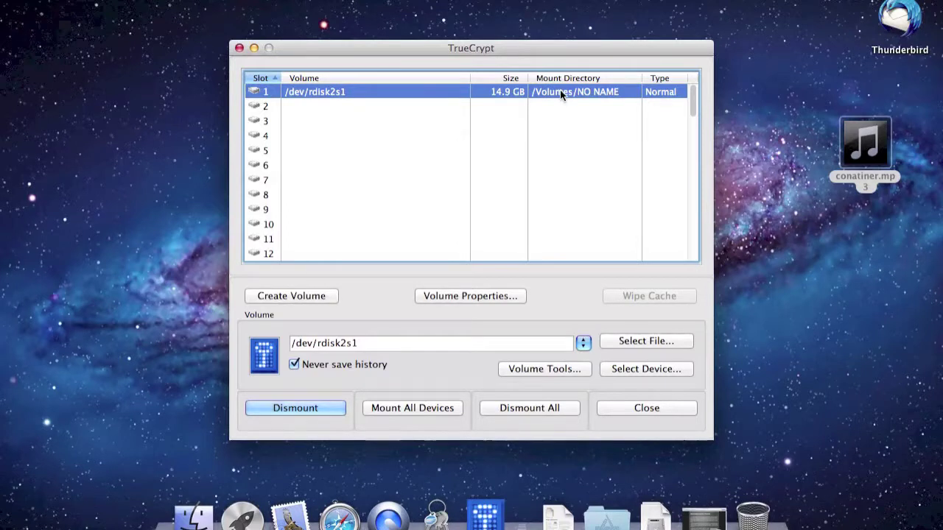
{"action": "left_click", "coordinate": [193, 519]}
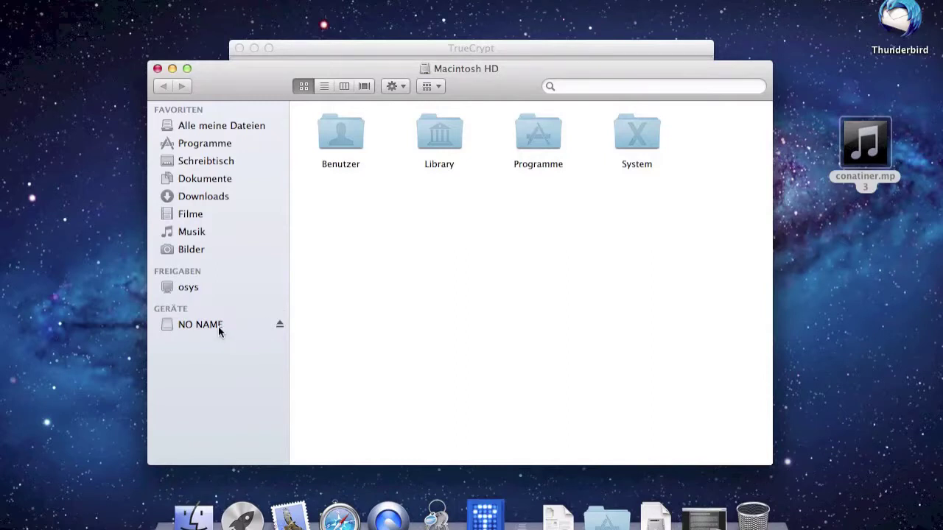
- Drag conatiner.mp3 from the desktop into the NO NAME window, then return to TrueCrypt
{"action": "left_click", "coordinate": [219, 330]}
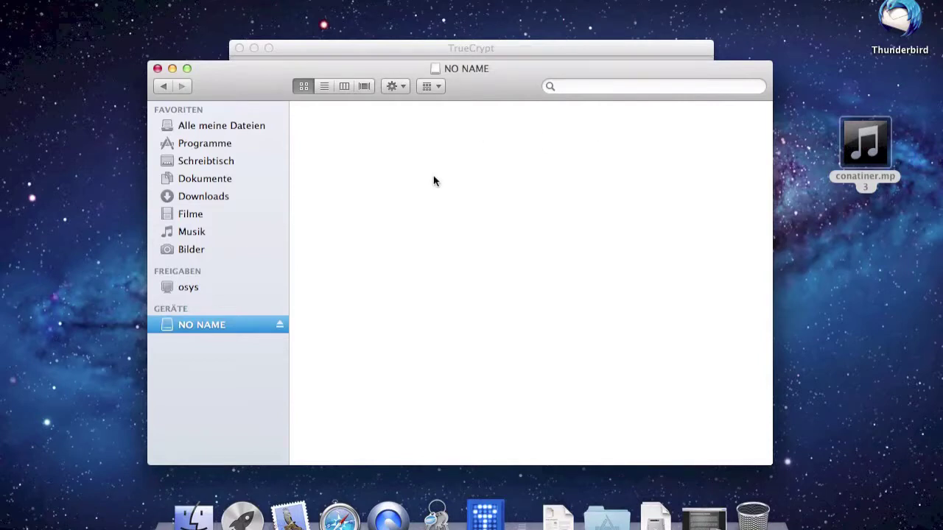
{"action": "left_click_drag", "start_coordinate": [865, 143], "coordinate": [578, 180]}
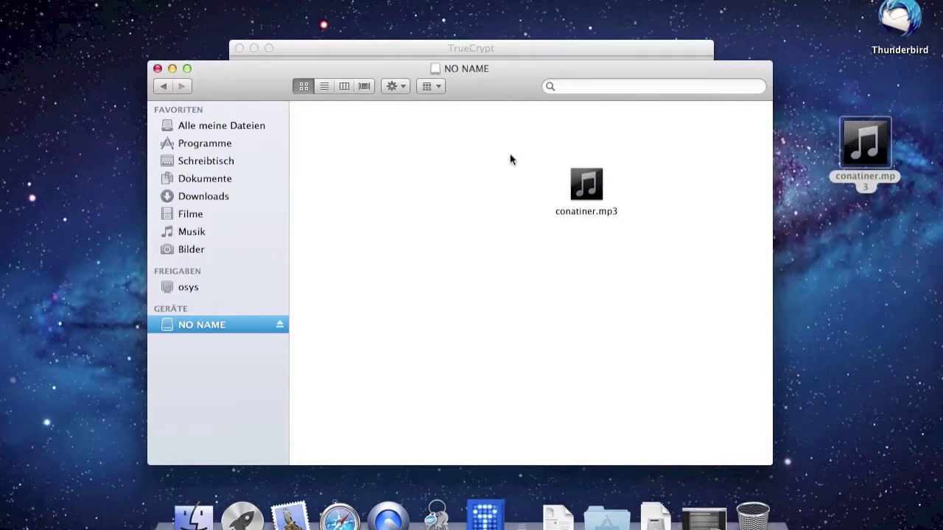
{"action": "left_click", "coordinate": [516, 49]}
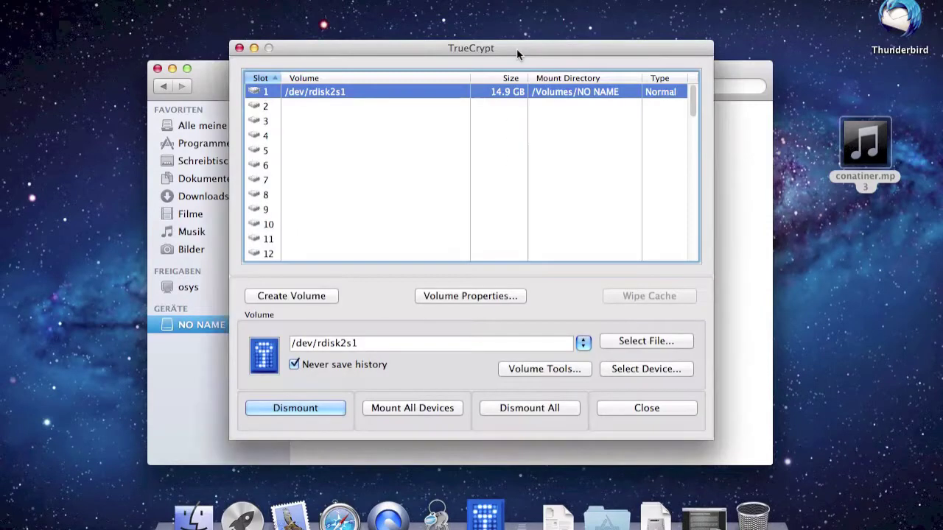
- Dismount /dev/rdisk2s1 from slot 1 and close TrueCrypt
{"action": "left_click", "coordinate": [302, 410]}
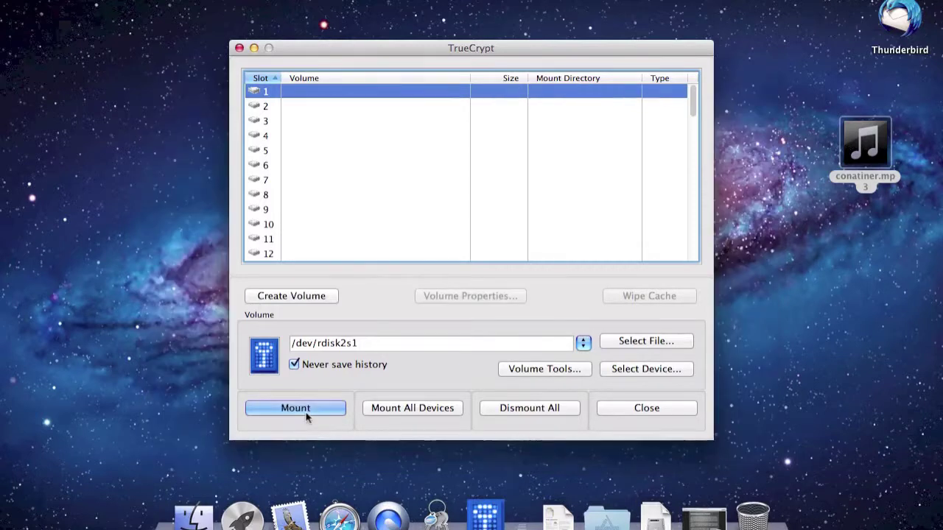
{"action": "left_click", "coordinate": [239, 48]}
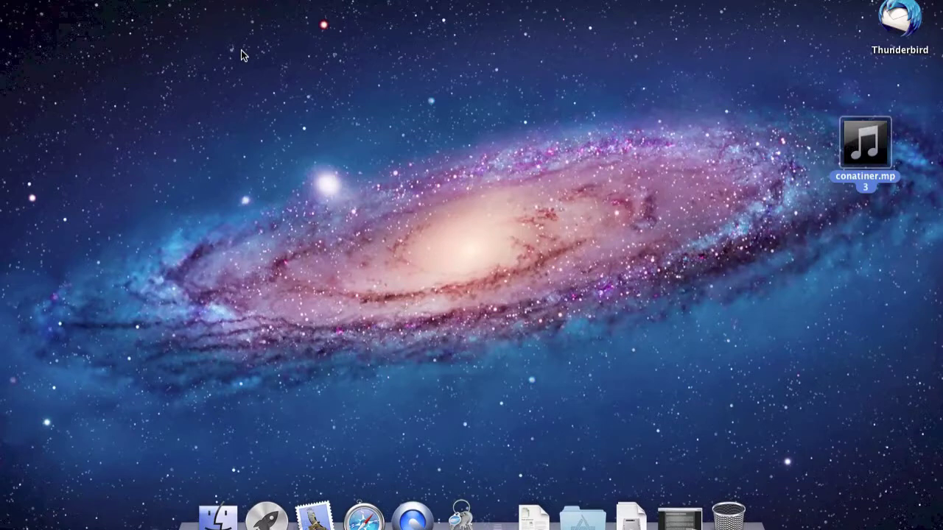